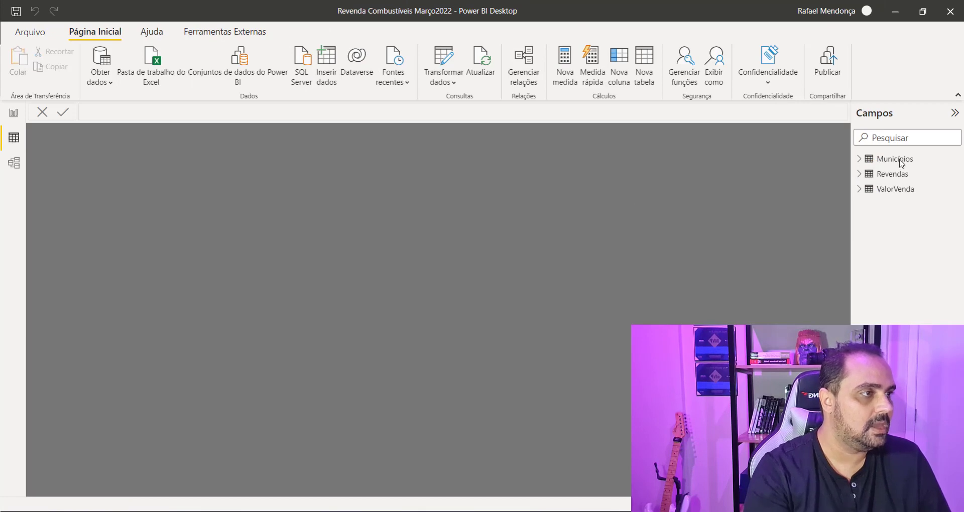
# Examine the Municípios table's SK_Municipios and Municipio, Estado columns and the list of state codes in Estado - Sigla.
pyautogui.click(898, 160)
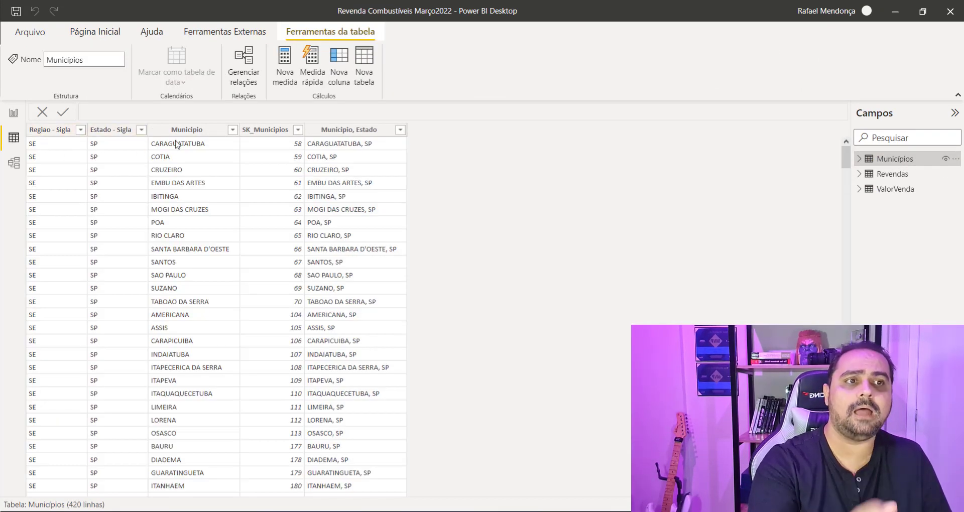
pyautogui.click(272, 133)
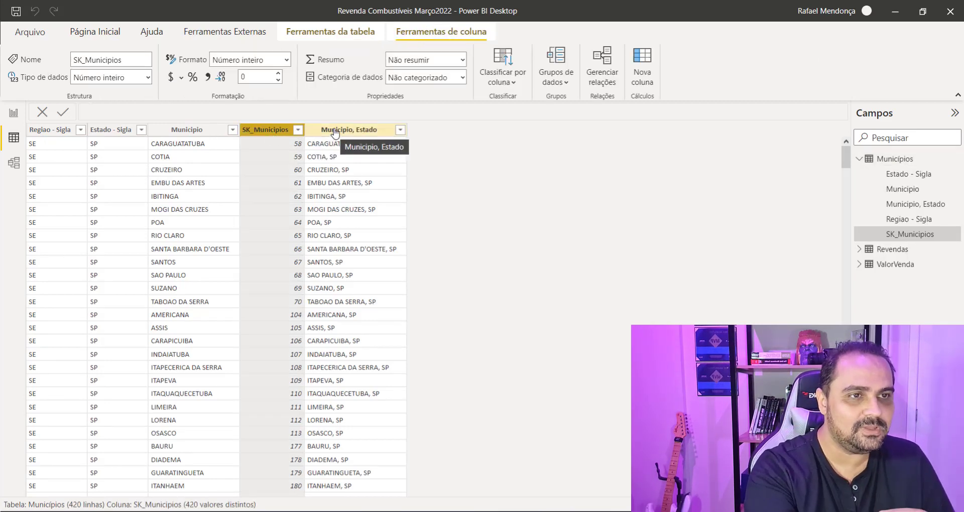
pyautogui.click(335, 133)
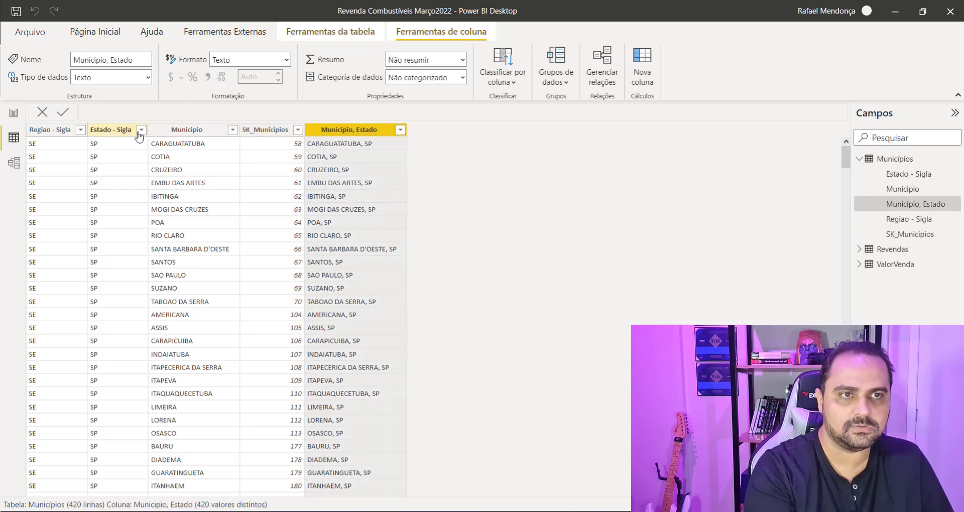
pyautogui.click(140, 132)
pyautogui.click(142, 132)
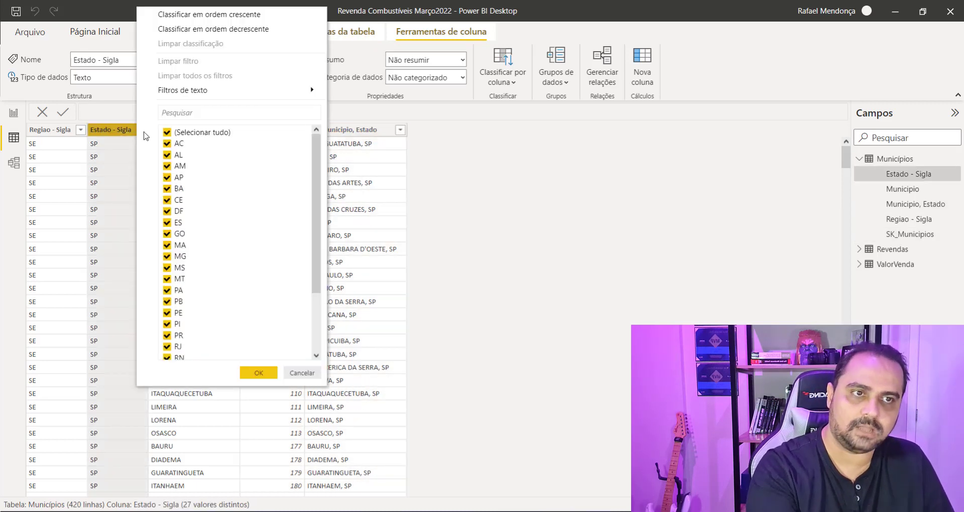
pyautogui.scroll(-3, 214, 251)
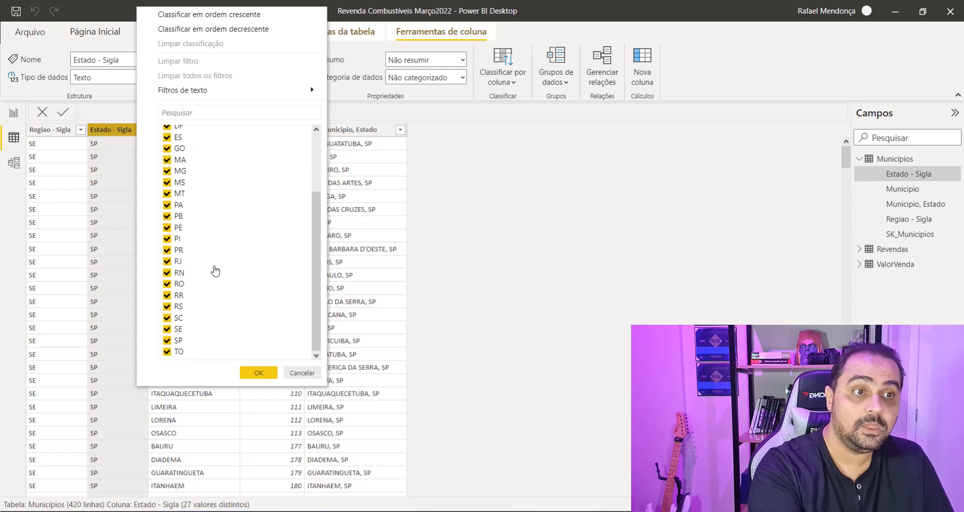
pyautogui.click(302, 372)
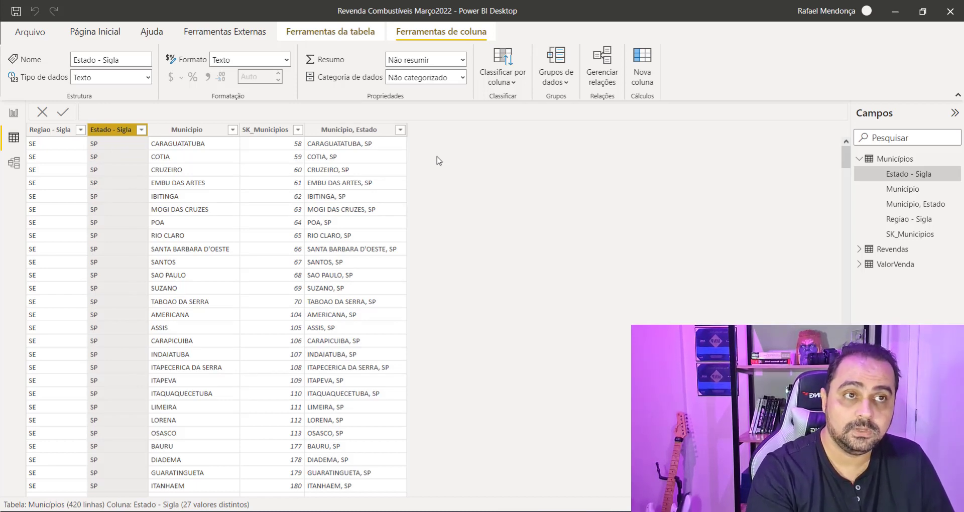
# Open the data transformation editor and start a new manually entered table.
pyautogui.click(95, 32)
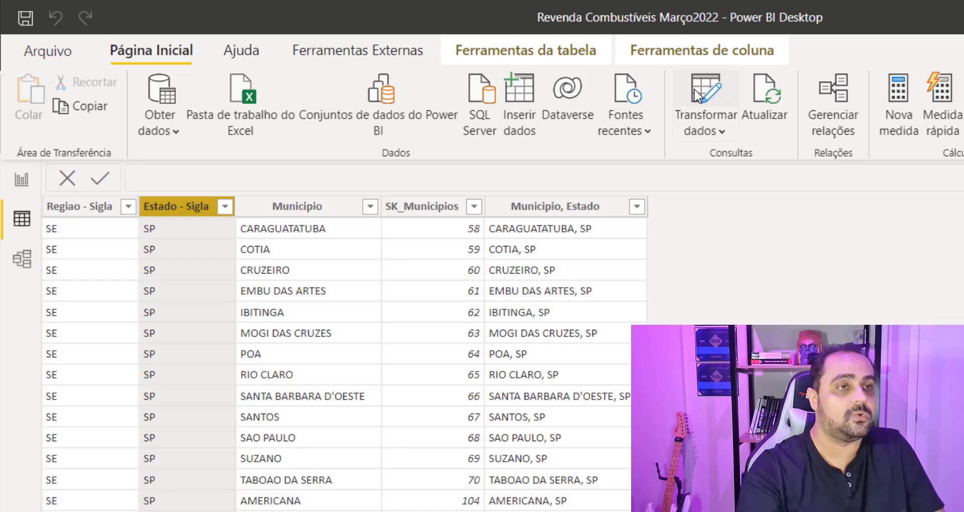
pyautogui.click(699, 96)
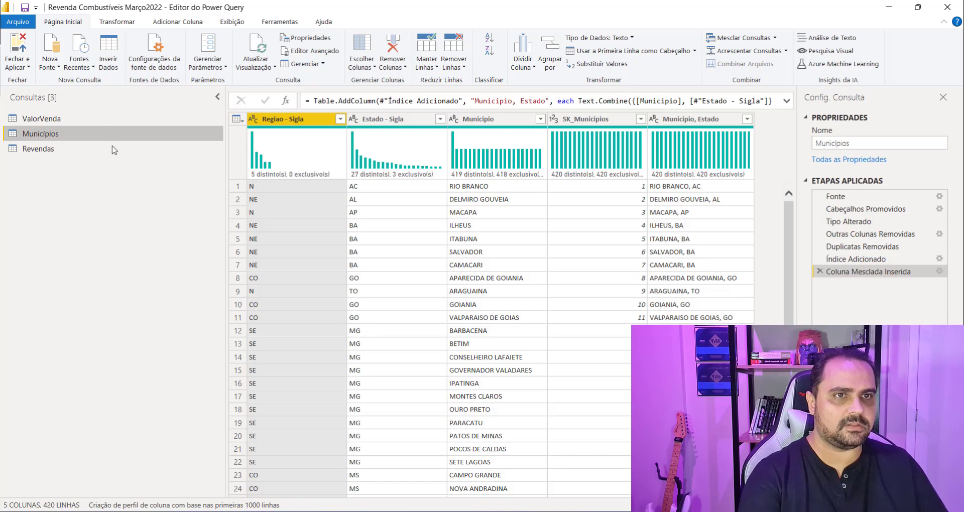
pyautogui.click(99, 71)
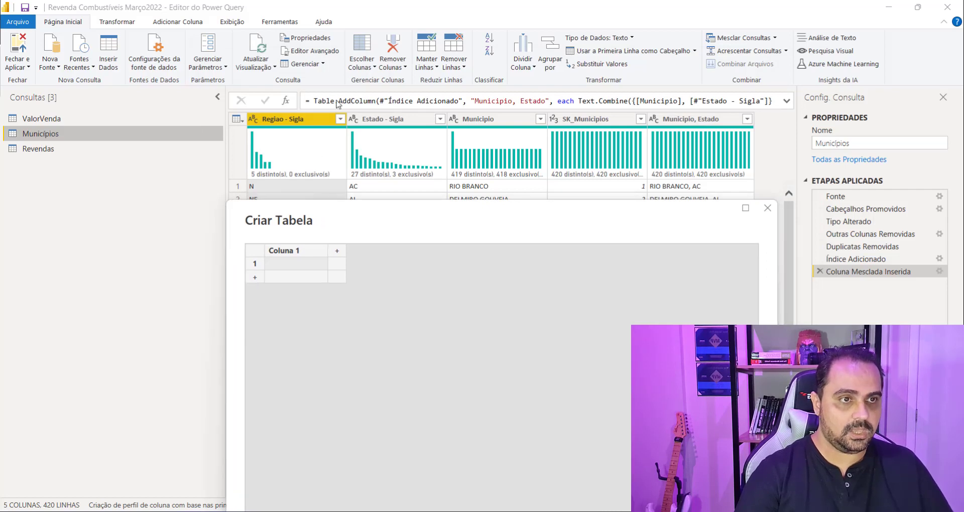
# Name the first three columns of the new table Regiao - Sigla, Estado - Sigla and Municipio.
pyautogui.doubleClick(303, 255)
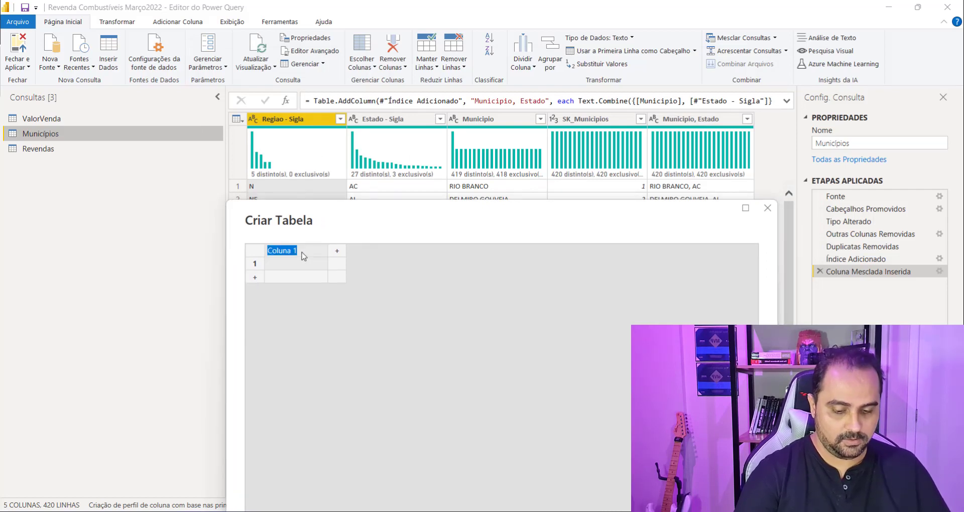
pyautogui.write('r')
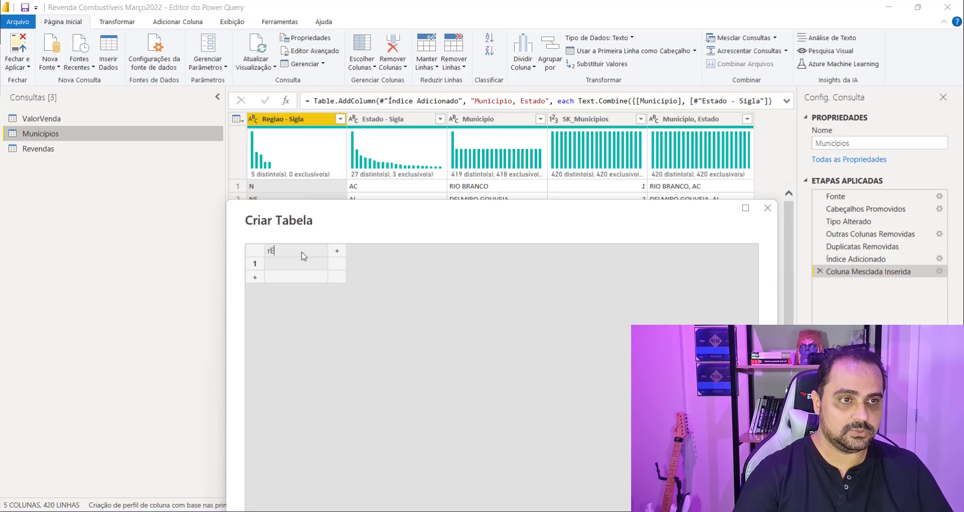
pyautogui.write('egiao - Sigla')
pyautogui.press('Tab')
pyautogui.write('Esa')
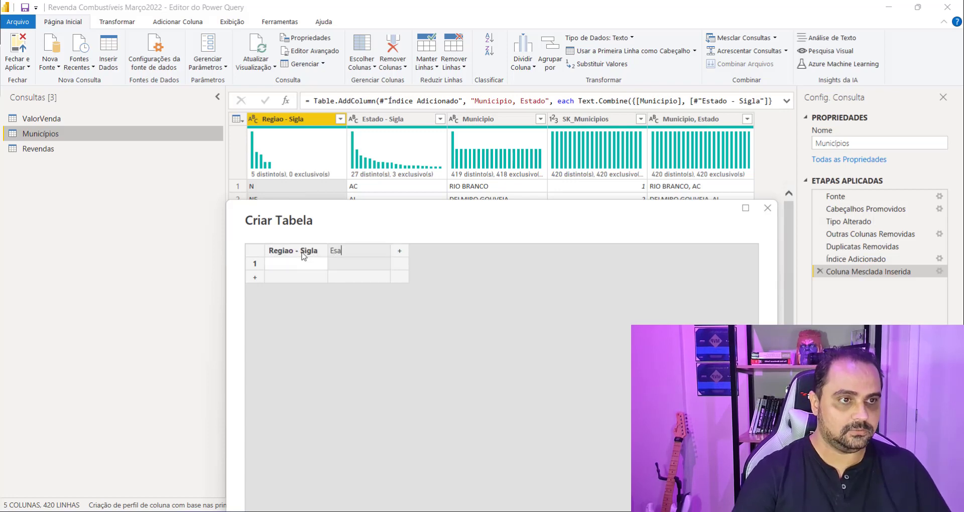
pyautogui.write('tdo - Sigla')
pyautogui.press('Tab')
pyautogui.write('Municipio')
# Add a fourth column named SK_Mucnipios and a fifth named Municipio, Estado to the new table.
pyautogui.press('Tab')
pyautogui.write('SK_')
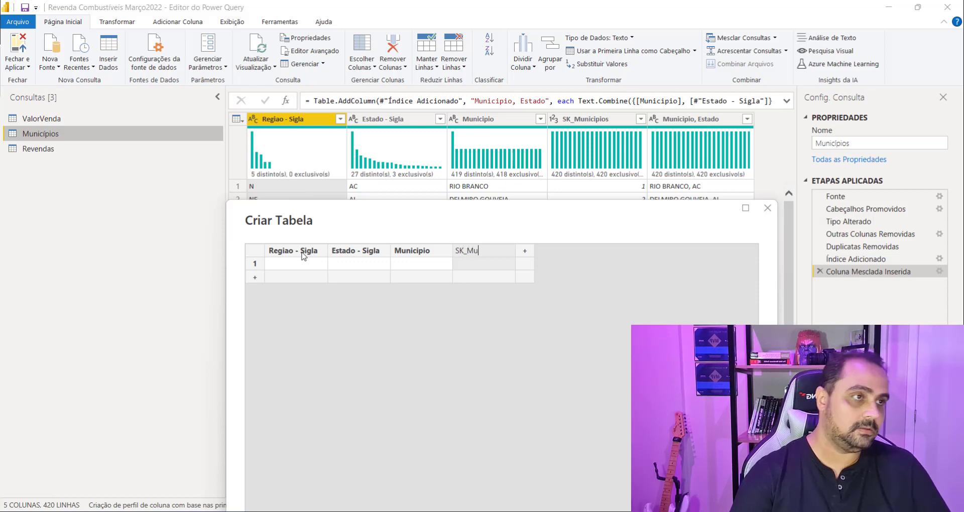
pyautogui.write('Mucnipios')
pyautogui.press('Tab')
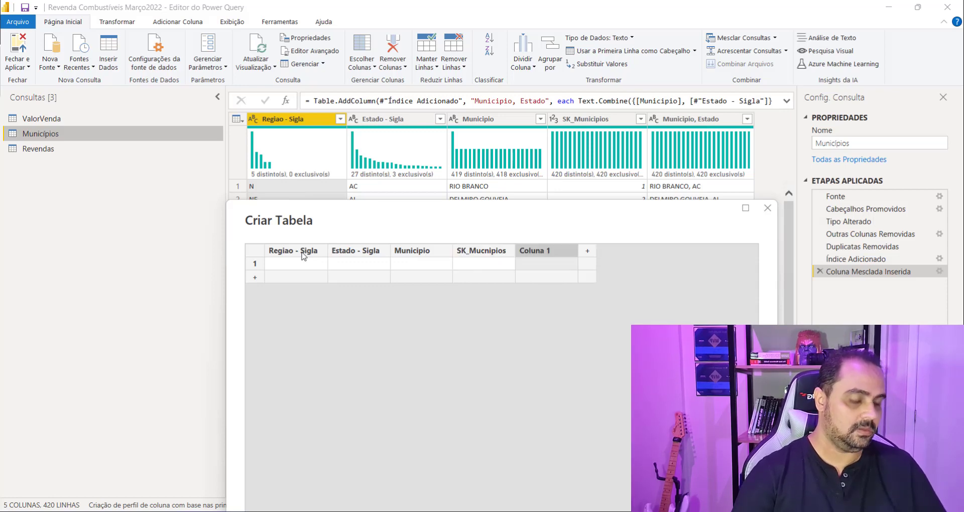
pyautogui.write('Municip')
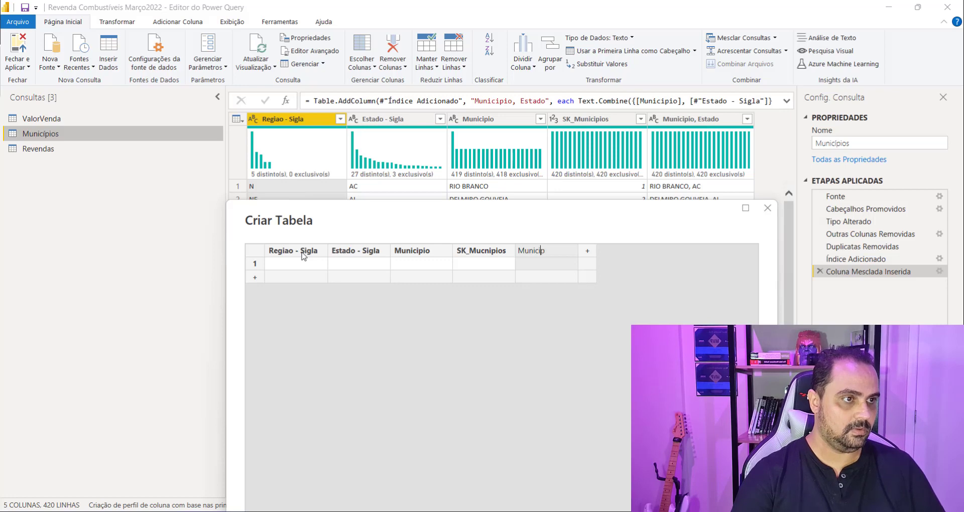
pyautogui.write('io, Estado')
pyautogui.press('Return')
# Fill the first row with Outros under Regiao - Sigla, Estado - Sigla and Municipio.
pyautogui.press('Left')
pyautogui.press('Left')
pyautogui.press('Left')
pyautogui.press('Left')
pyautogui.write('Outros')
pyautogui.press('Tab')
pyautogui.write('Out')
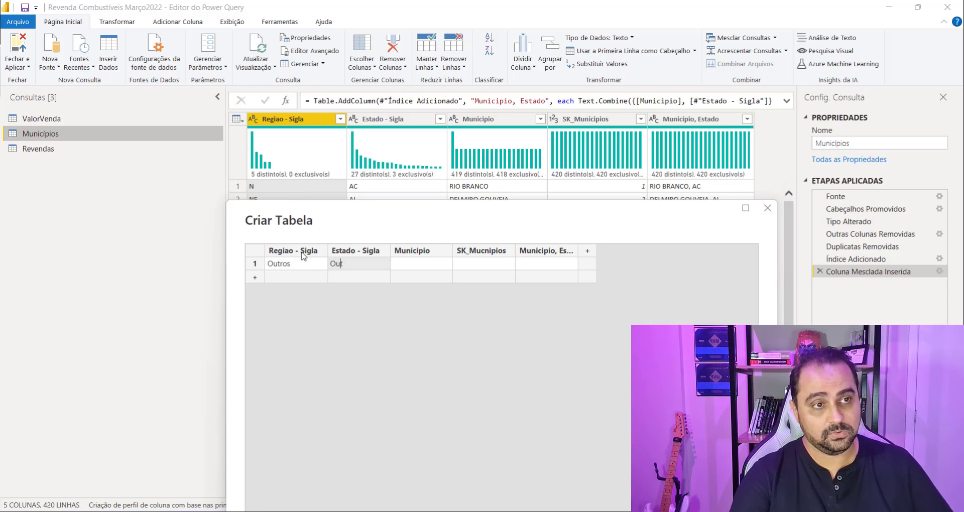
pyautogui.write('ros')
pyautogui.press('Tab')
pyautogui.write('Outros')
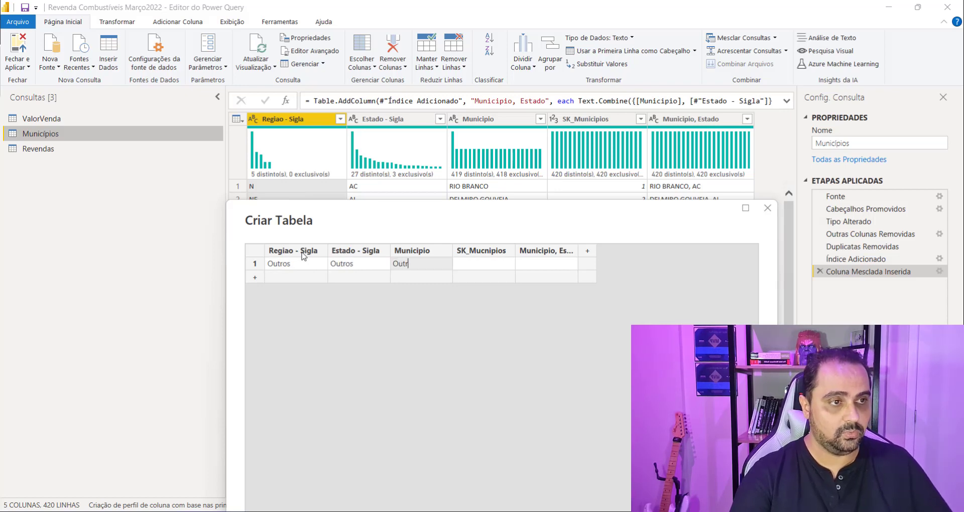
# Complete the row with 0 as the SK value and Outros under Municipio, Estado, and create the table.
pyautogui.press('Tab')
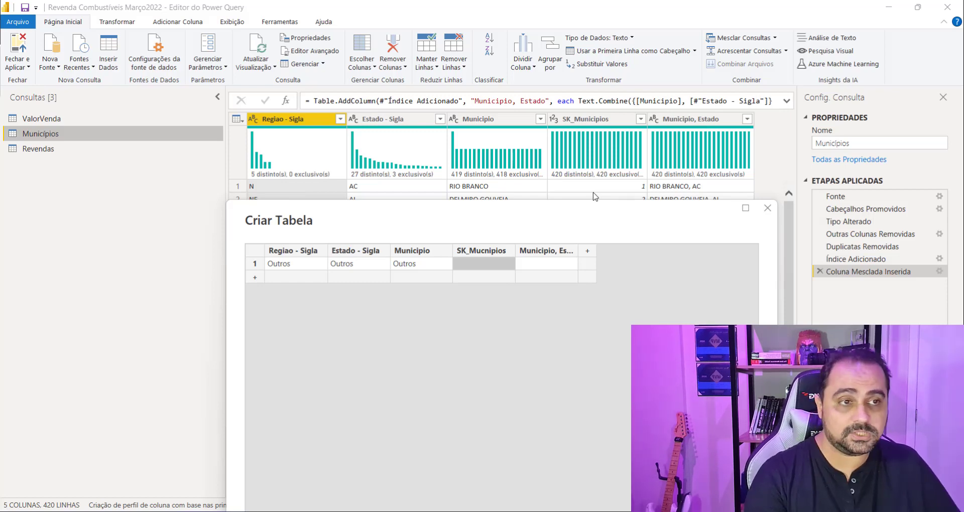
pyautogui.write('0')
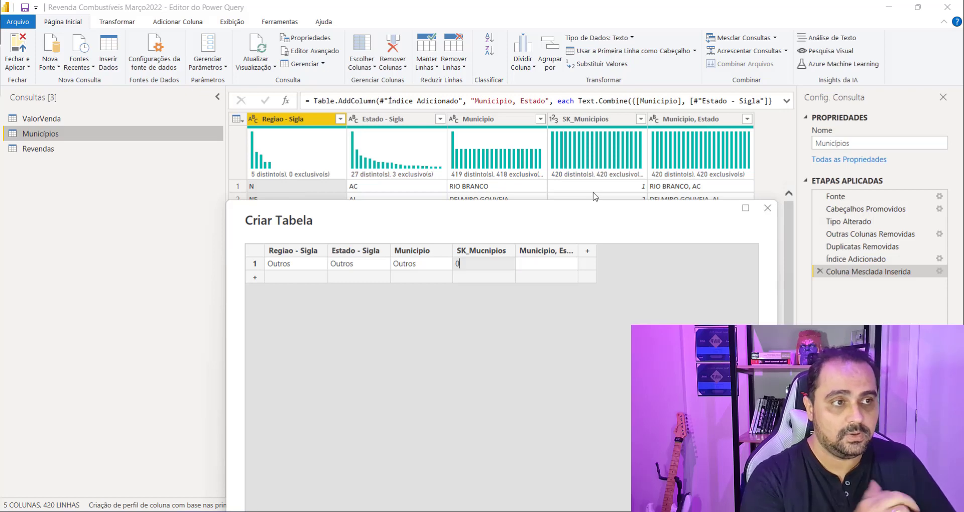
pyautogui.press('Tab')
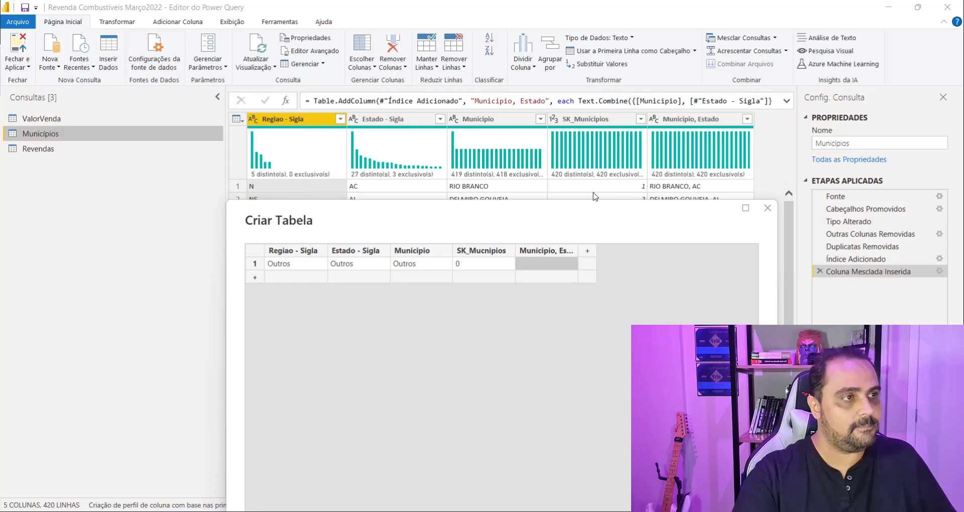
pyautogui.write('Outros')
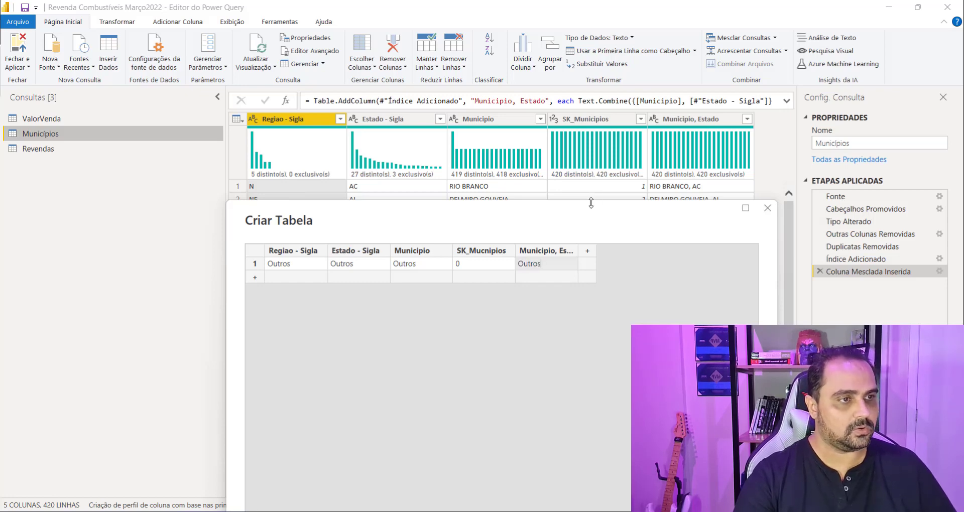
pyautogui.moveTo(594, 216); pyautogui.dragTo(561, 117)
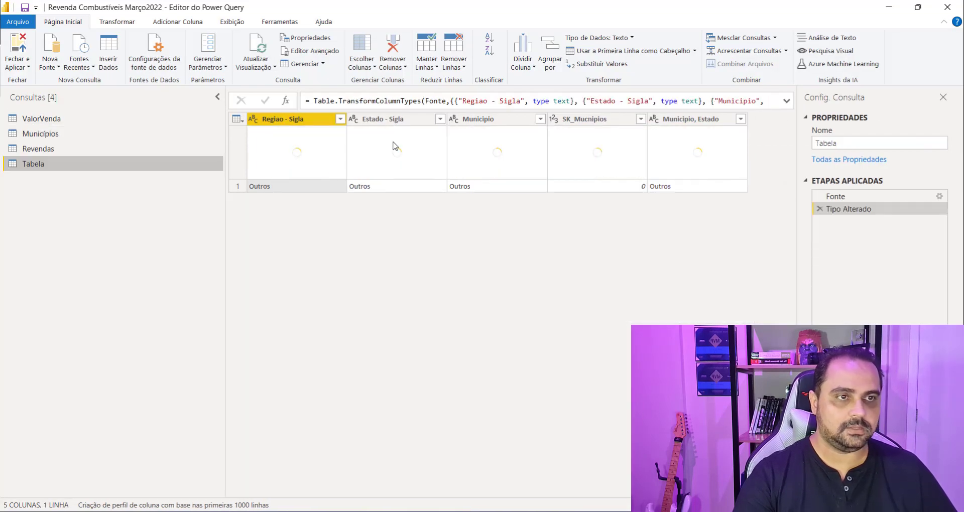
# Append the Tabela query to the Municípios query as a two-table append.
pyautogui.click(40, 139)
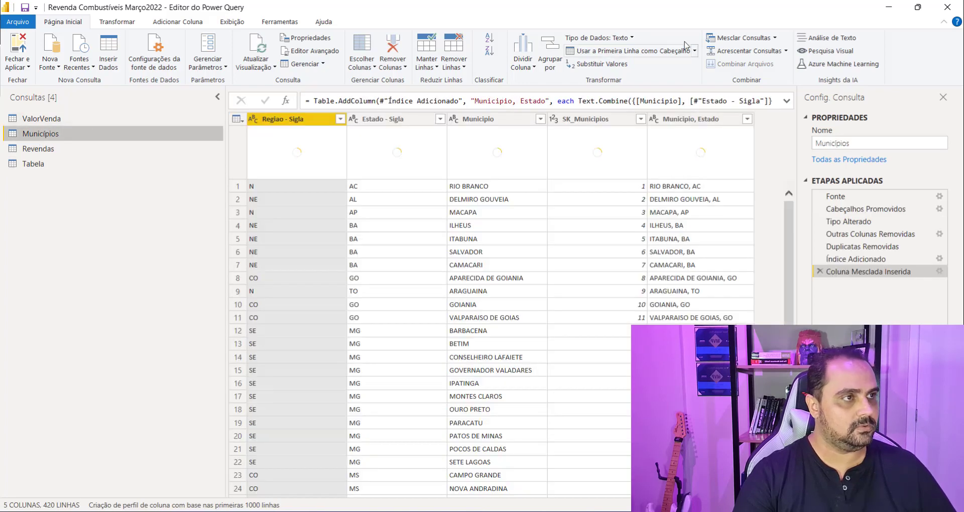
pyautogui.click(729, 51)
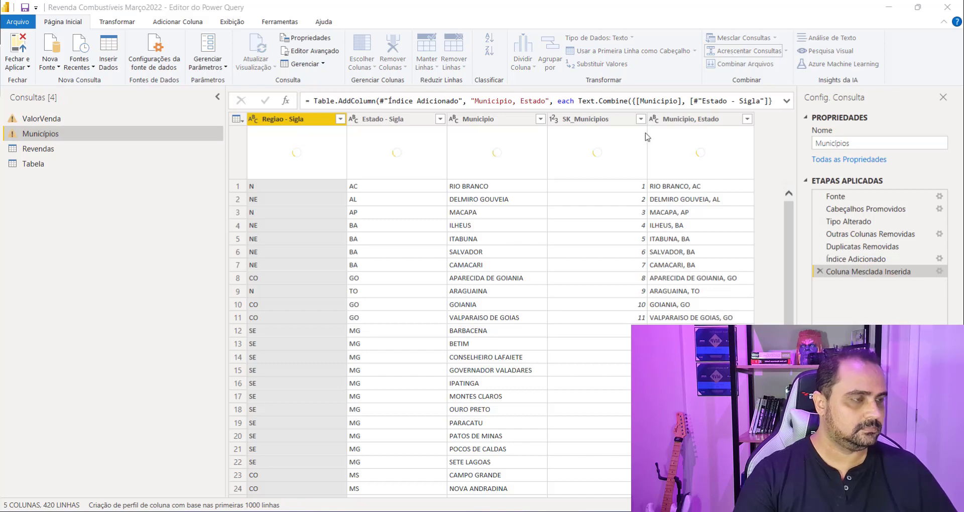
pyautogui.click(322, 279)
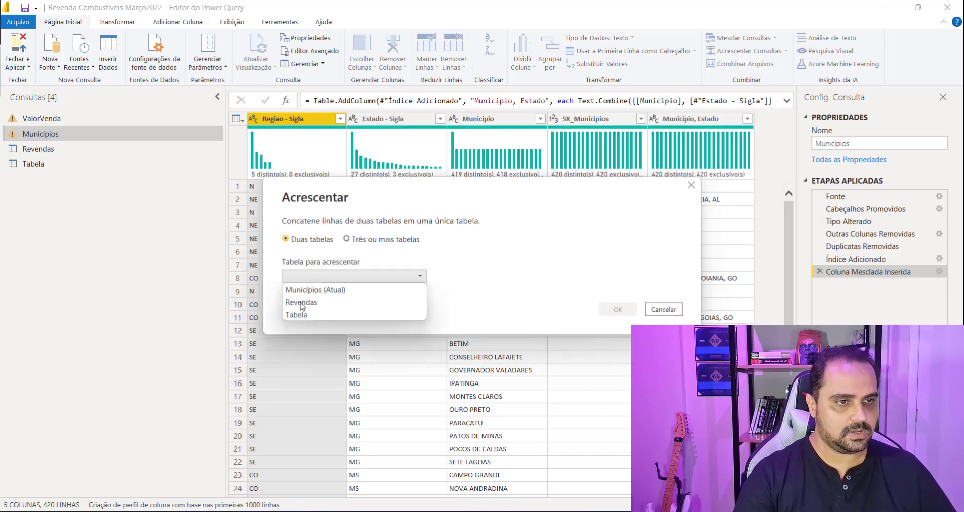
pyautogui.click(298, 317)
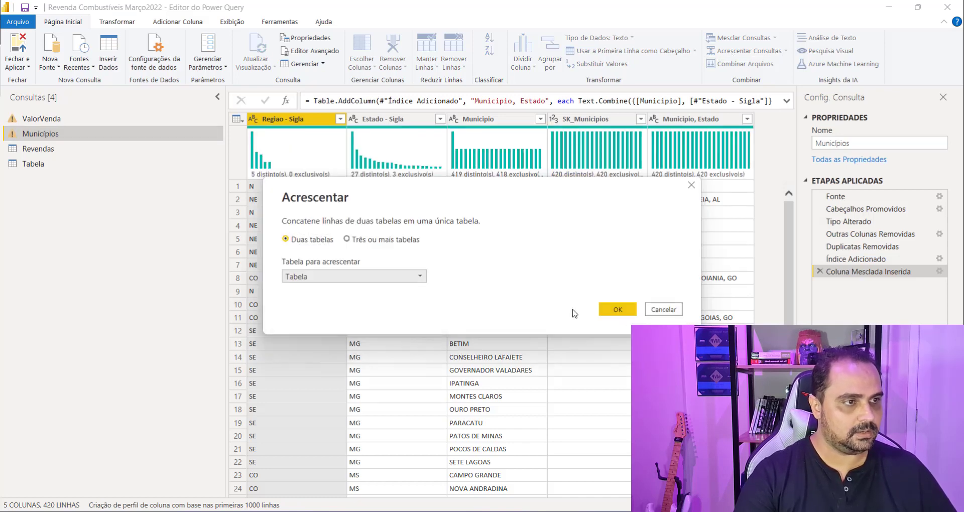
pyautogui.click(618, 309)
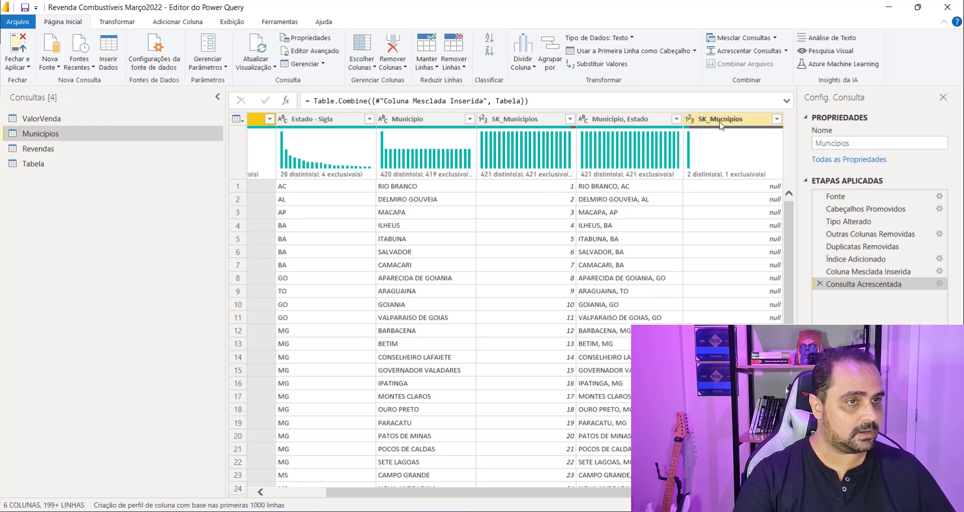
# Edit the Fonte step of the Tabela query to rename its SK column as SK_Municipios.
pyautogui.click(82, 167)
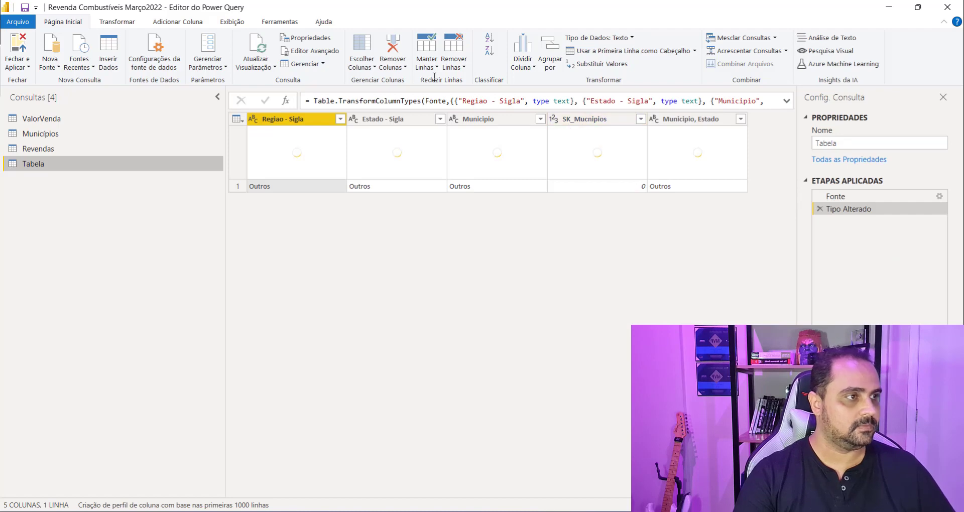
pyautogui.click(940, 197)
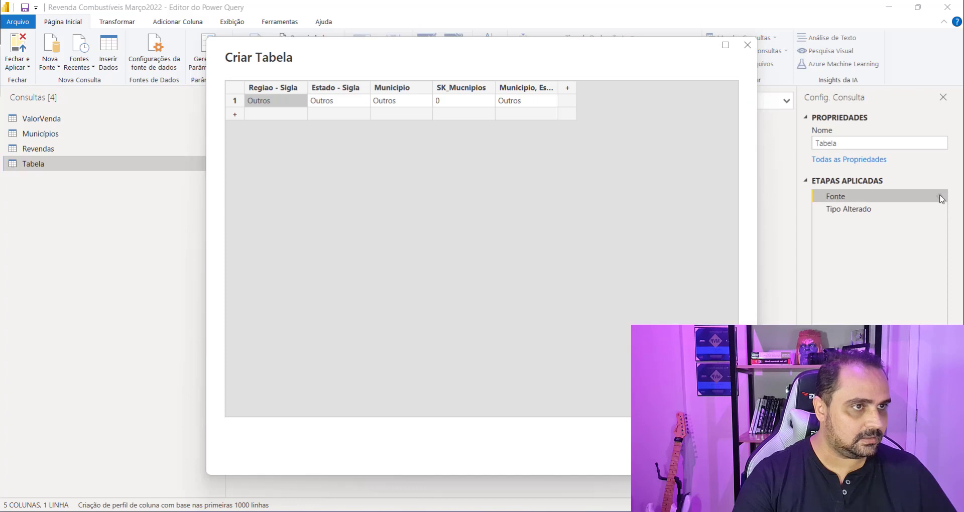
pyautogui.doubleClick(466, 88)
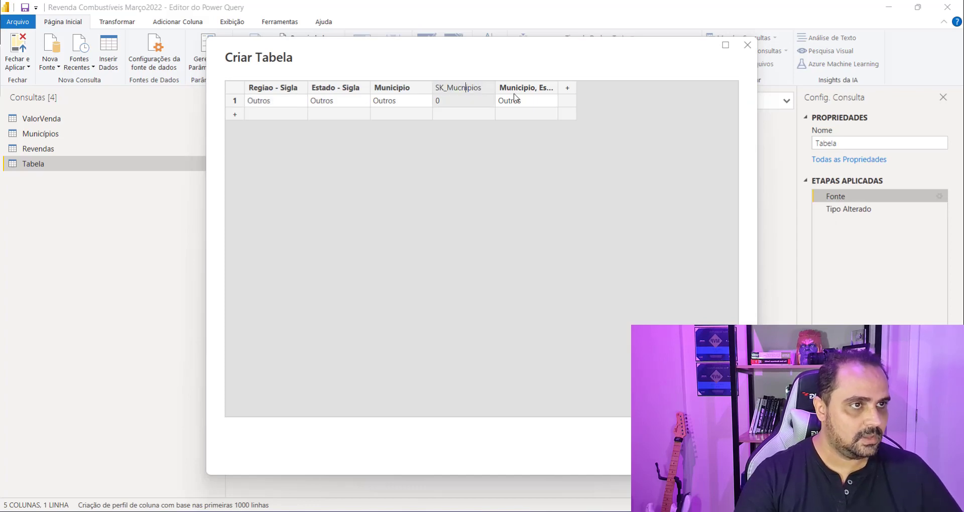
pyautogui.press('BackSpace')
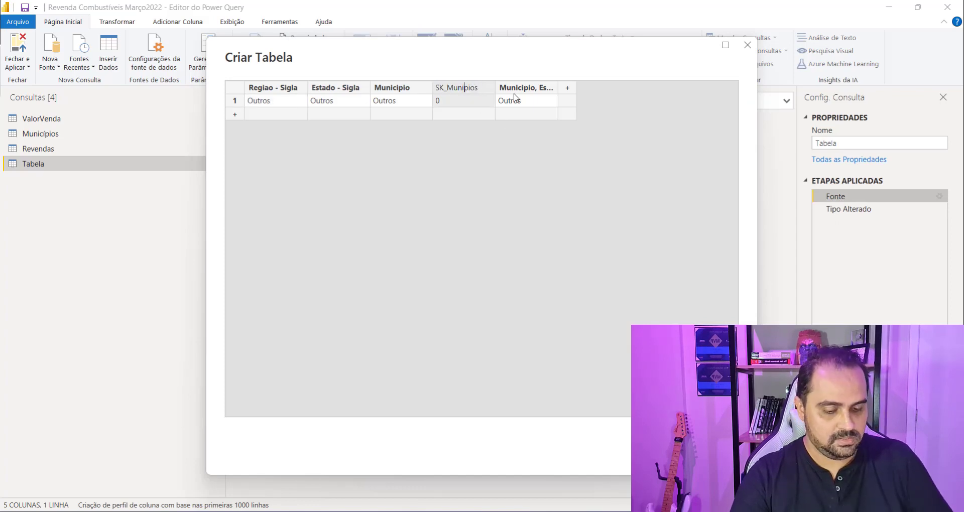
pyautogui.write('i')
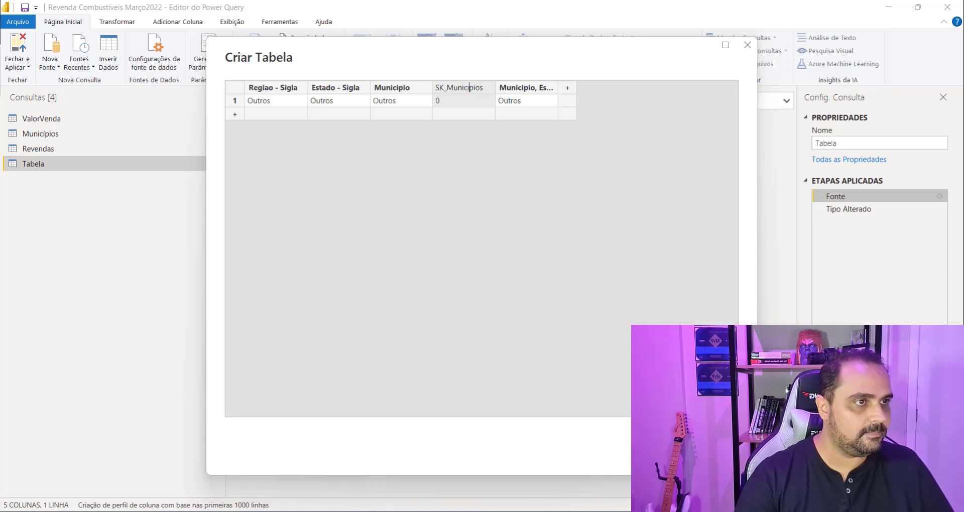
pyautogui.click(662, 448)
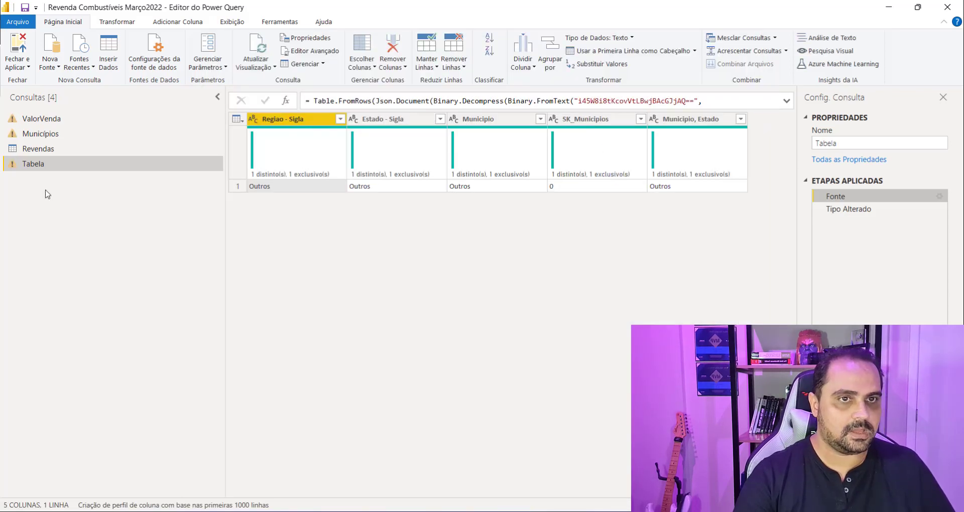
# Delete the Consulta Acrescentada step from the Municípios query.
pyautogui.click(48, 136)
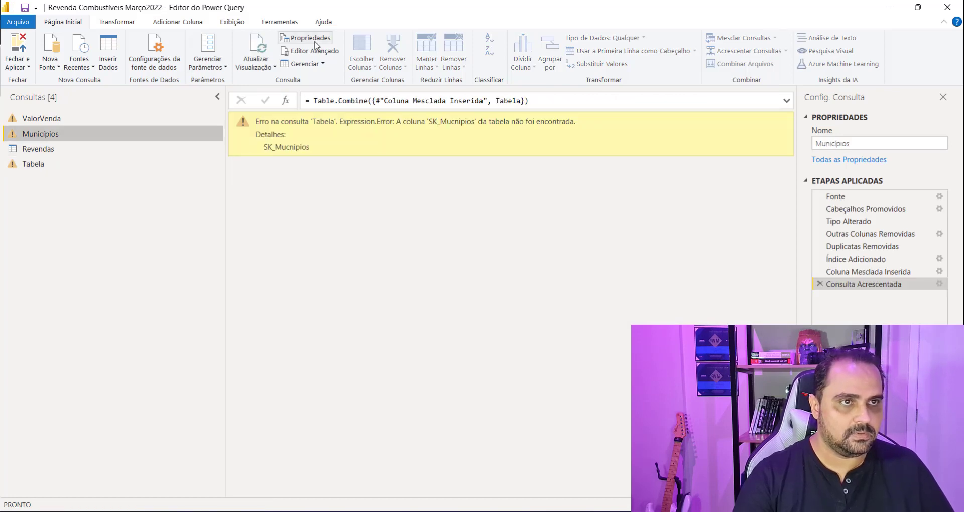
pyautogui.click(819, 284)
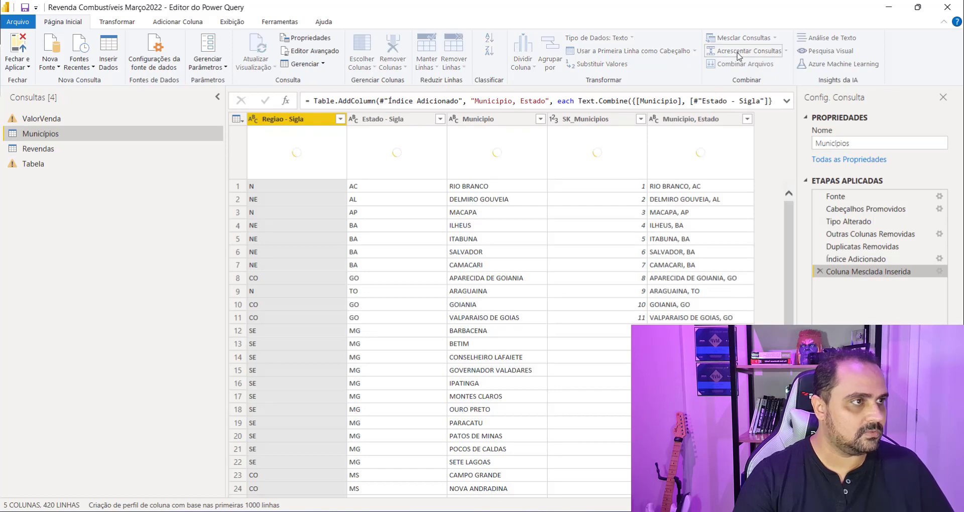
# Append the corrected Tabela query to Municípios, then close the query editor and apply the changes to the model.
pyautogui.click(738, 51)
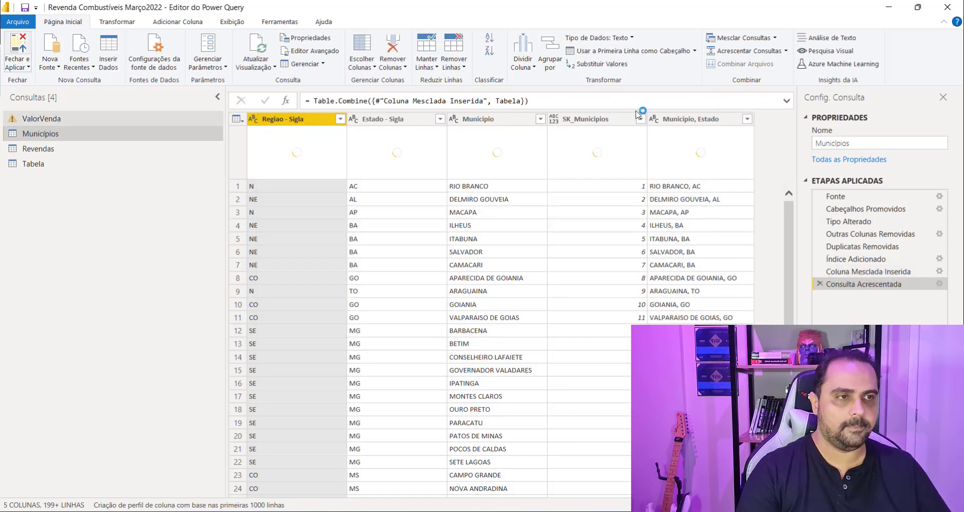
pyautogui.click(27, 46)
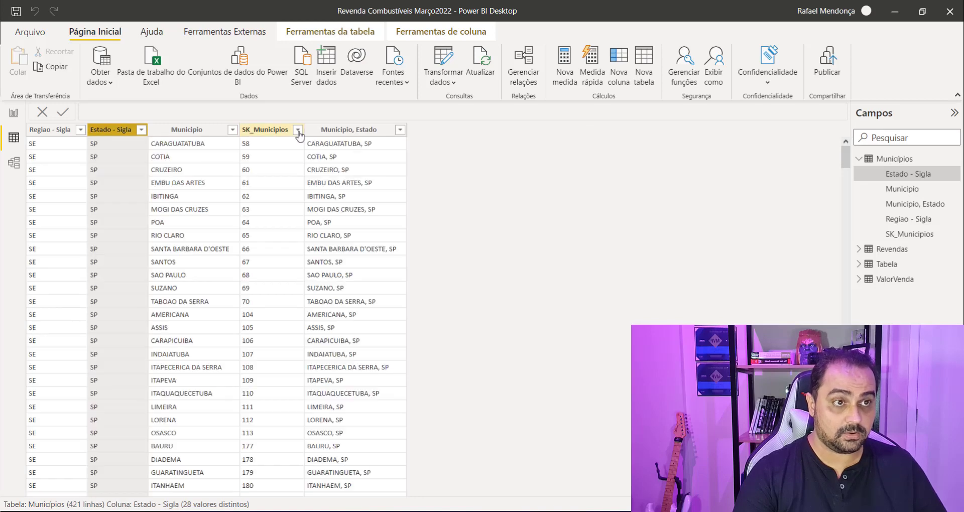
# Filter the Municípios table data by SK_Municipios to show only the row with key 0.
pyautogui.click(297, 131)
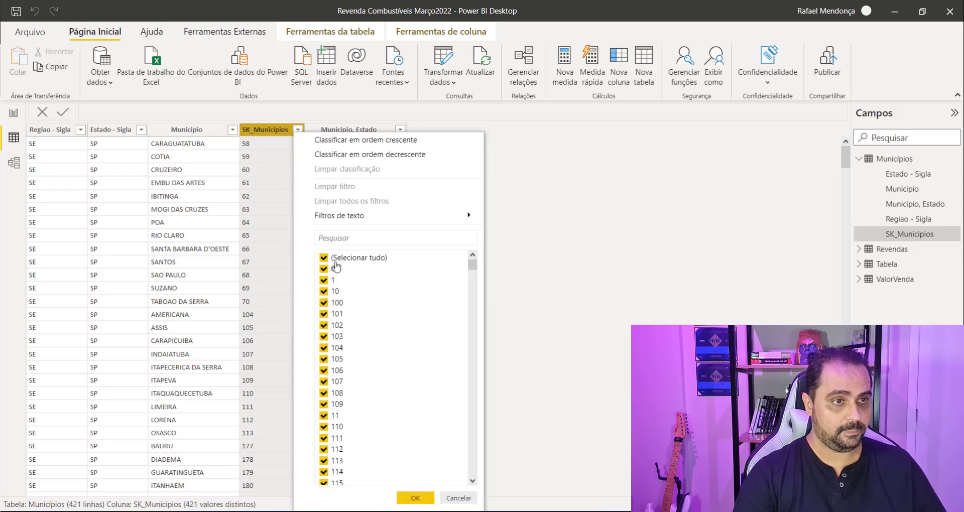
pyautogui.click(323, 257)
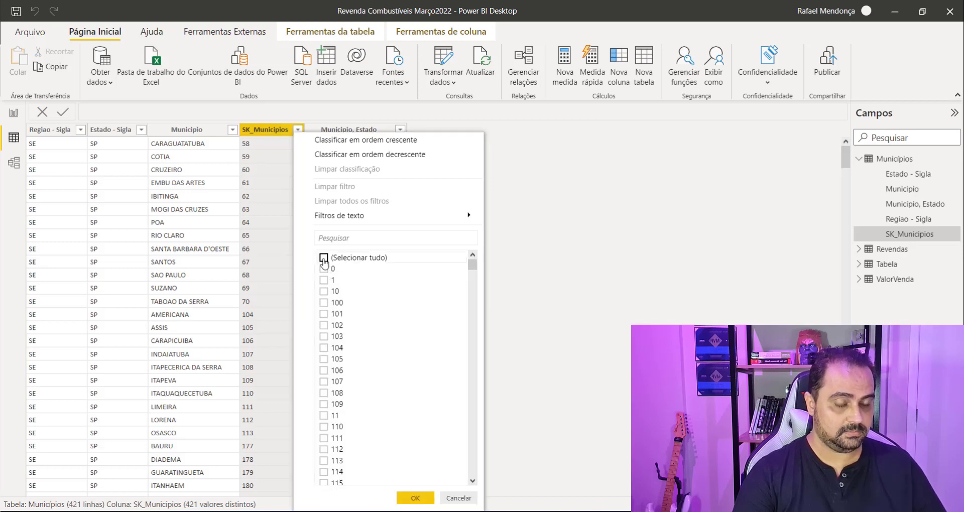
pyautogui.click(324, 268)
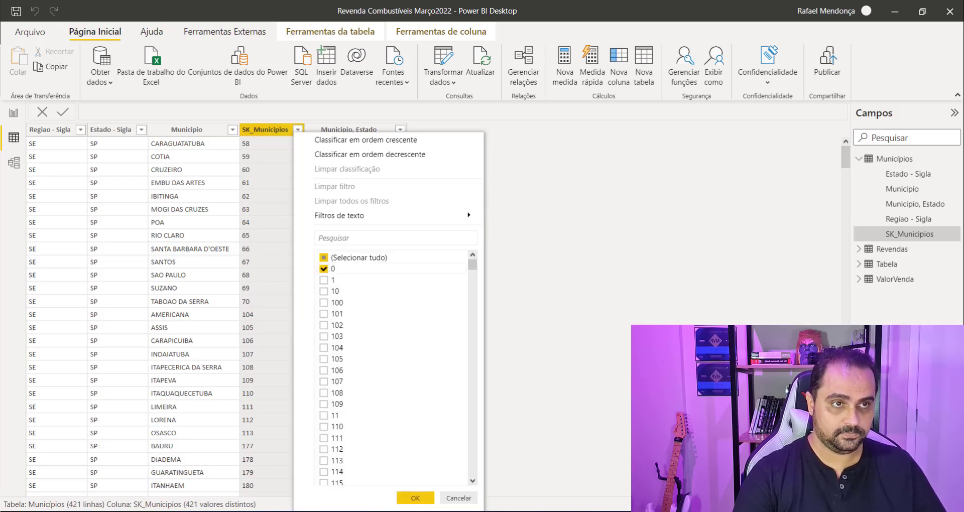
pyautogui.click(403, 500)
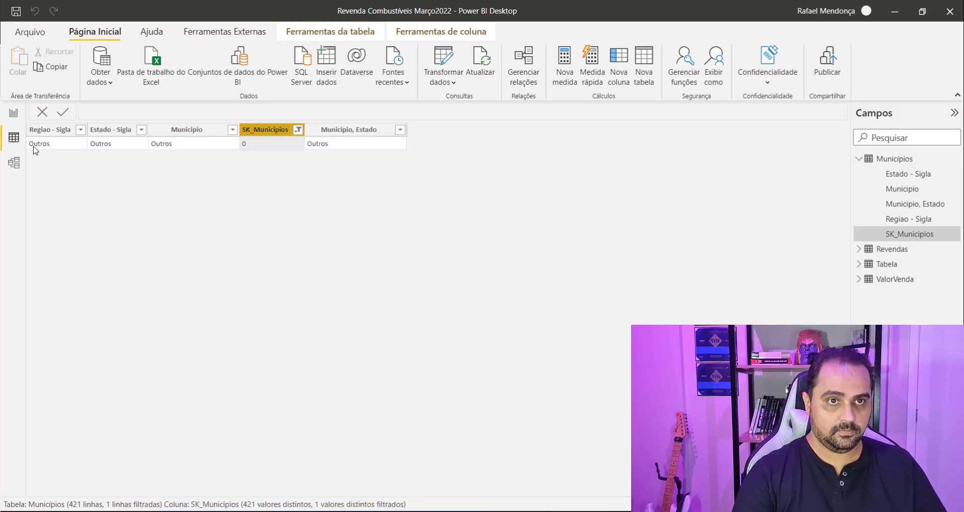
# Return to the report page and widen the Estado - Sigla table visual slightly by extending its left edge.
pyautogui.click(13, 114)
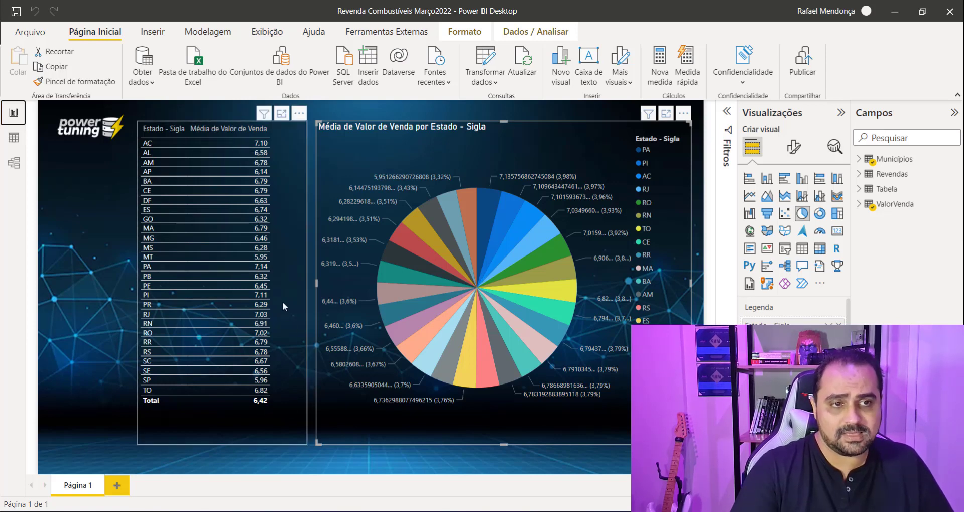
pyautogui.click(136, 302)
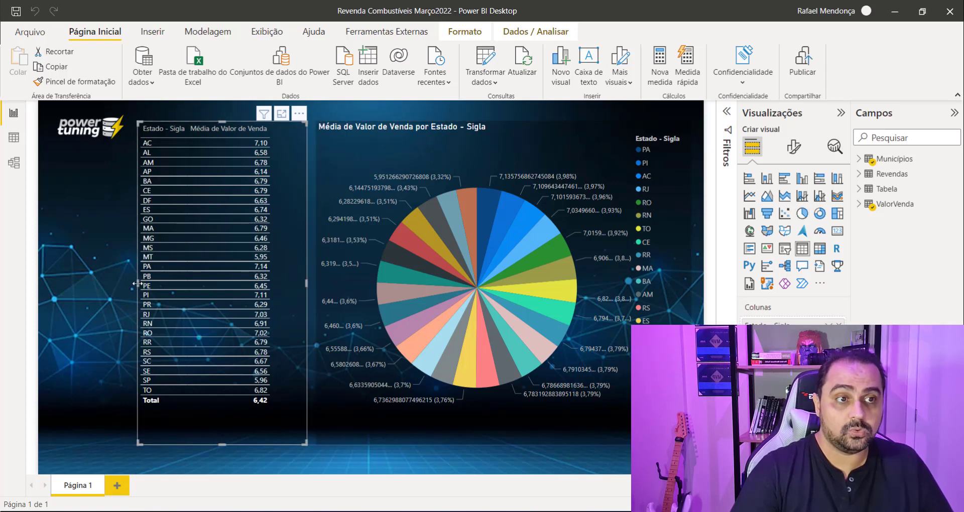
pyautogui.moveTo(118, 281); pyautogui.dragTo(125, 281)
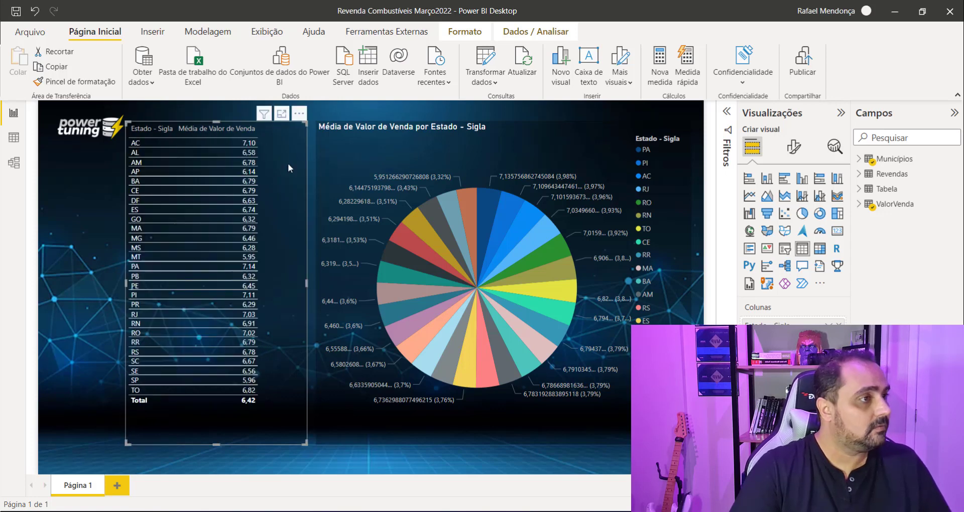
# Create a measure named Rank Estados in the ValorVenda table and begin its formula with RANKX on a new line.
pyautogui.click(859, 204)
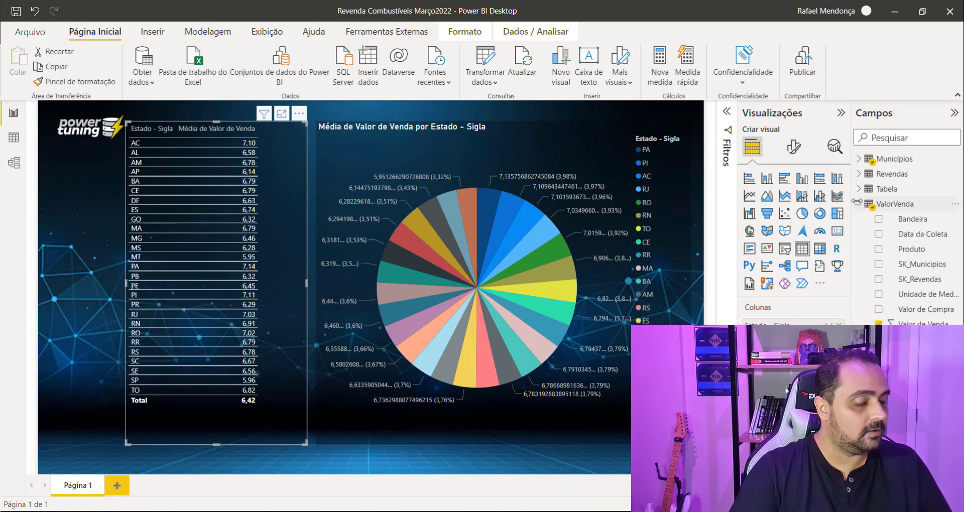
pyautogui.rightClick(858, 204)
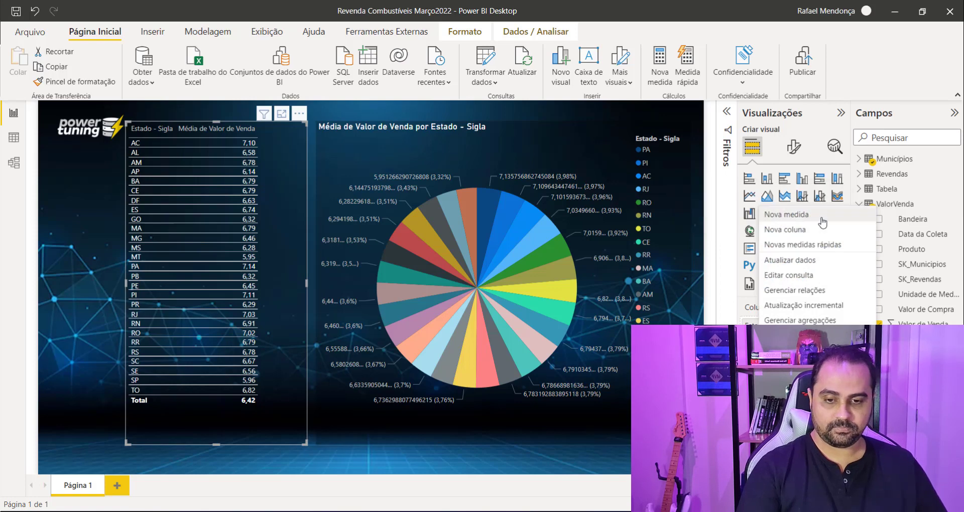
pyautogui.click(776, 211)
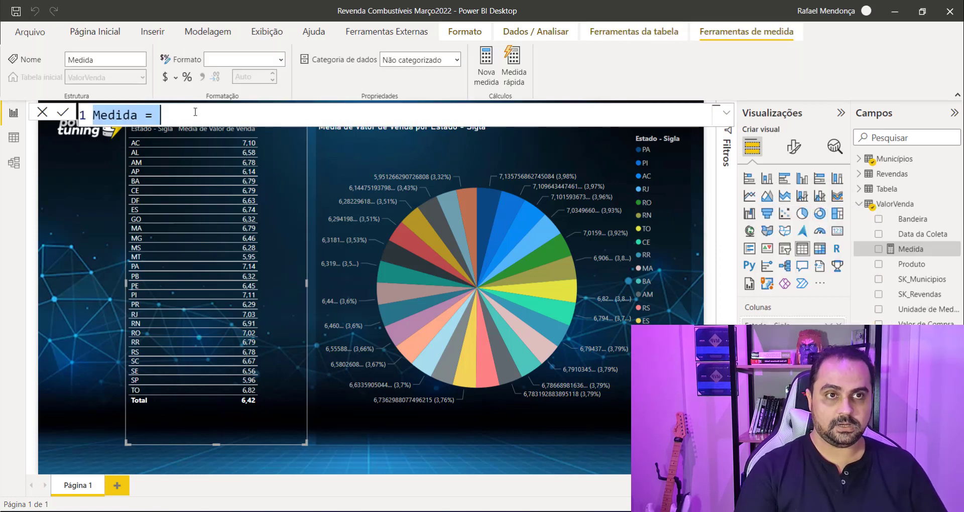
pyautogui.write('Ra')
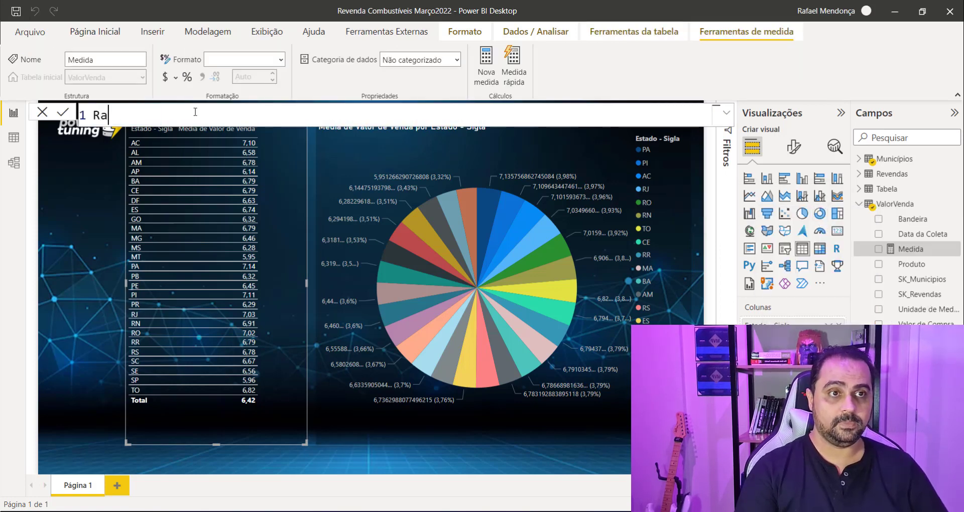
pyautogui.write('nk Estados =')
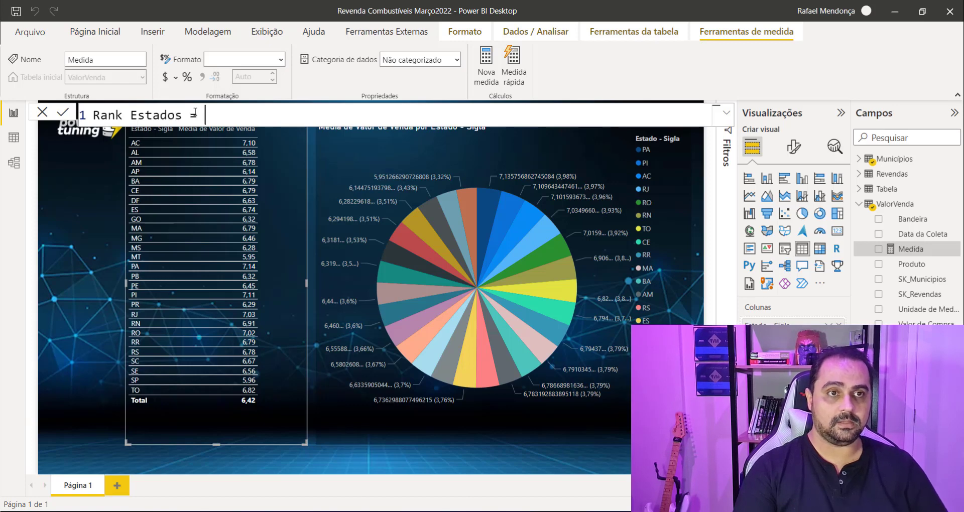
pyautogui.hotkey('shift', 'Return')
pyautogui.write('RANKX (')
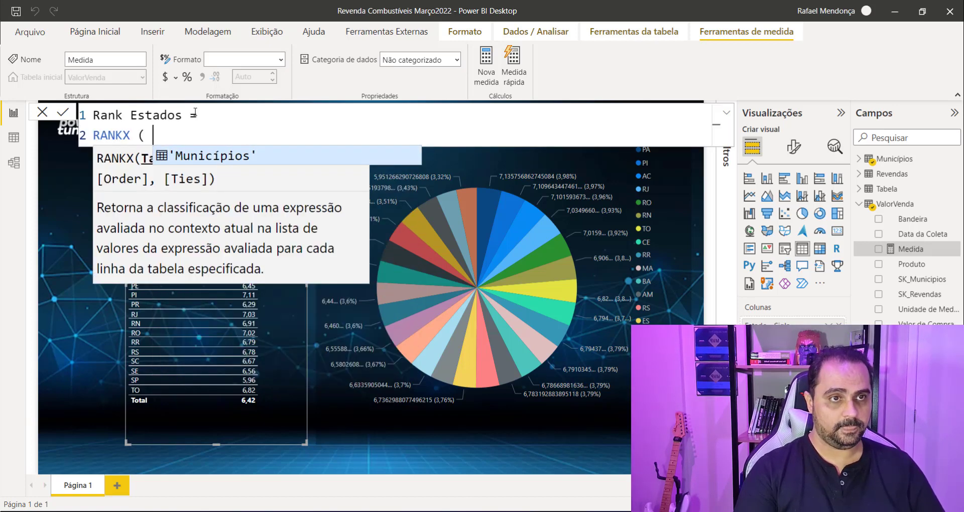
# Enter ALL('Municípios'[Estado - Sigla]) as the RANKX table argument and start a new line for the expression.
pyautogui.hotkey('shift', 'Return')
pyautogui.write('ALL')
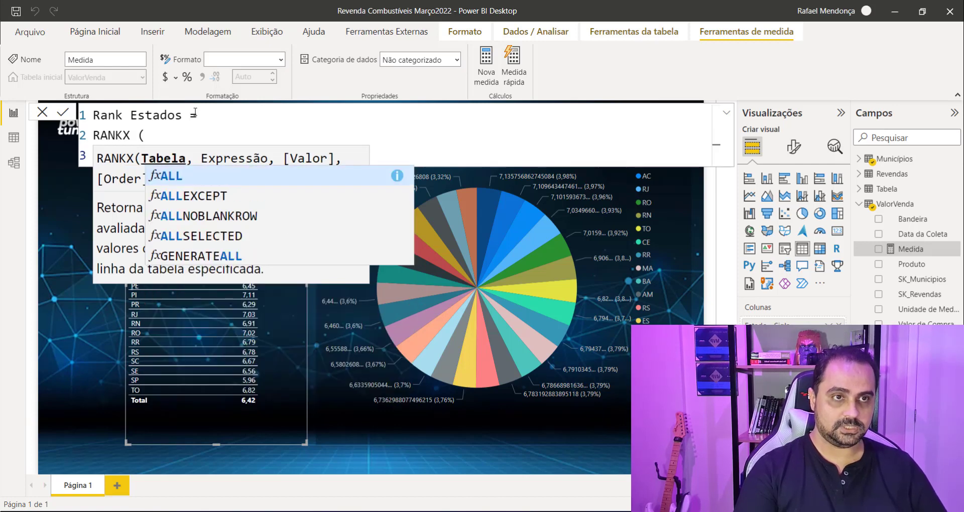
pyautogui.write('(')
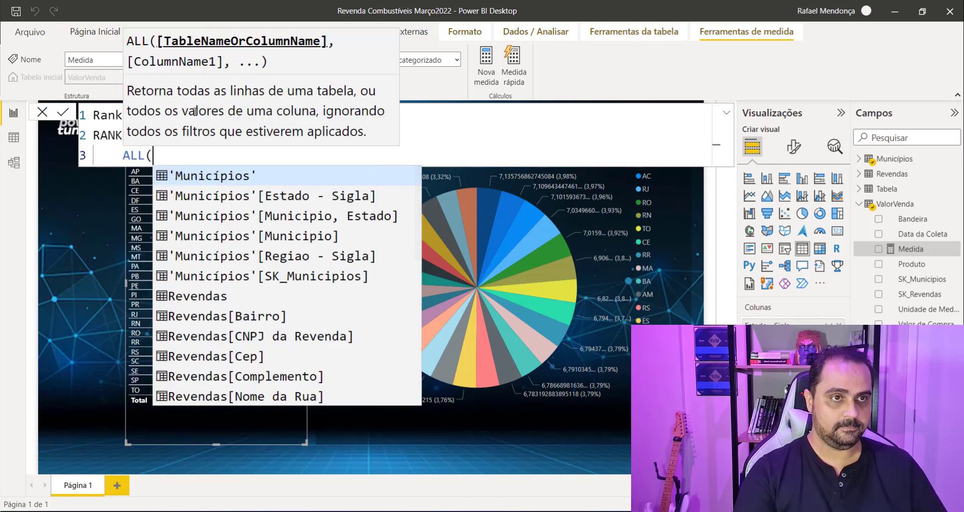
pyautogui.write('Estado')
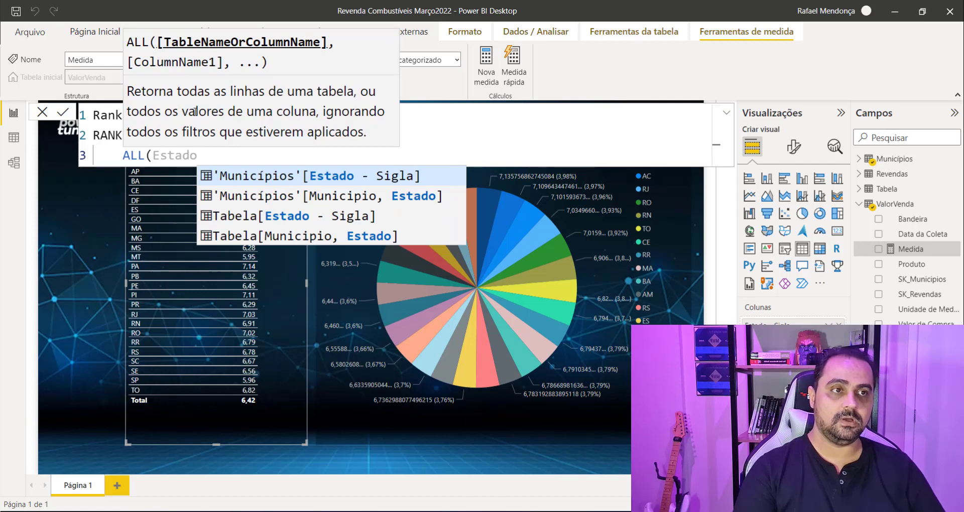
pyautogui.press('Tab')
pyautogui.write(')')
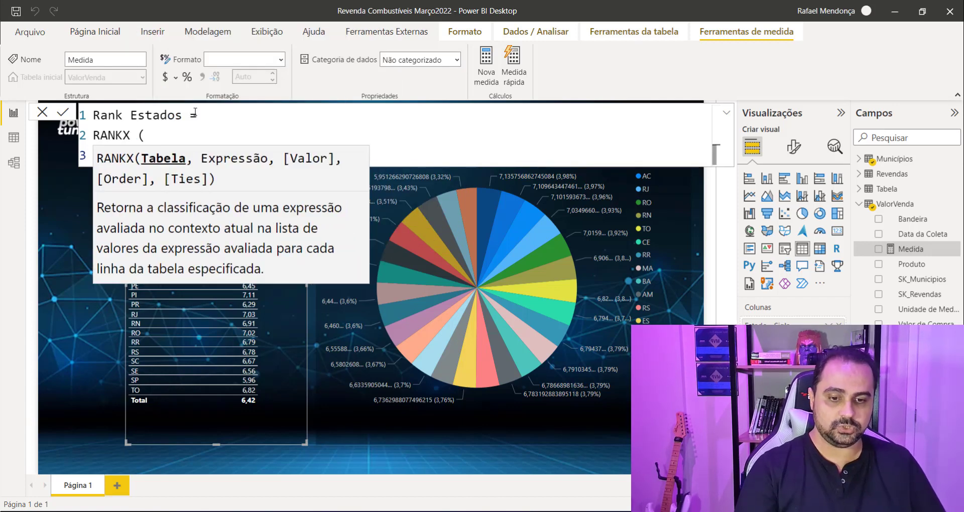
pyautogui.write(',')
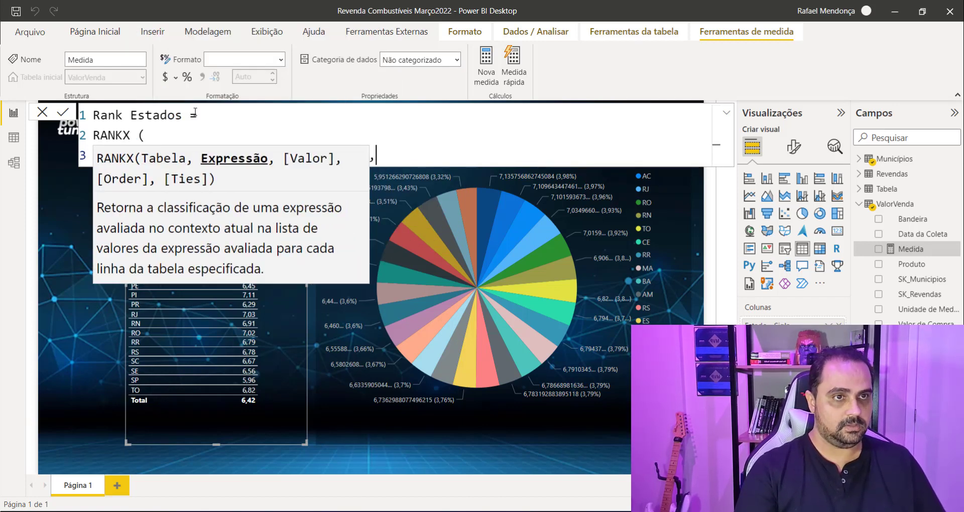
pyautogui.hotkey('shift', 'Return')
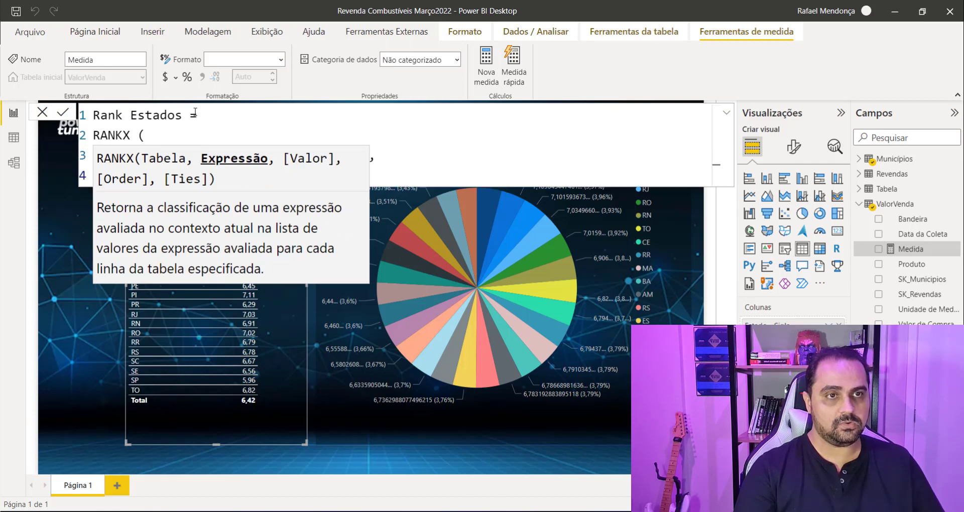
pyautogui.click(200, 142)
pyautogui.click(142, 177)
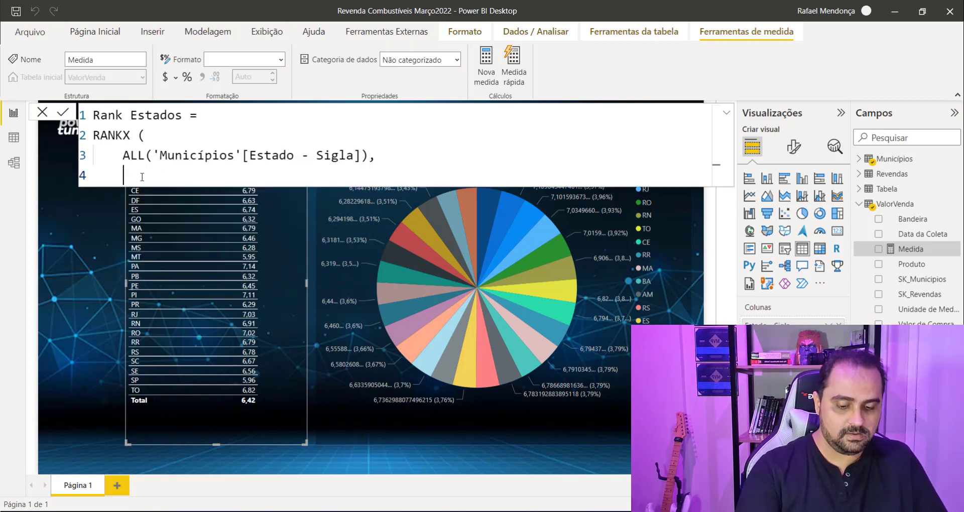
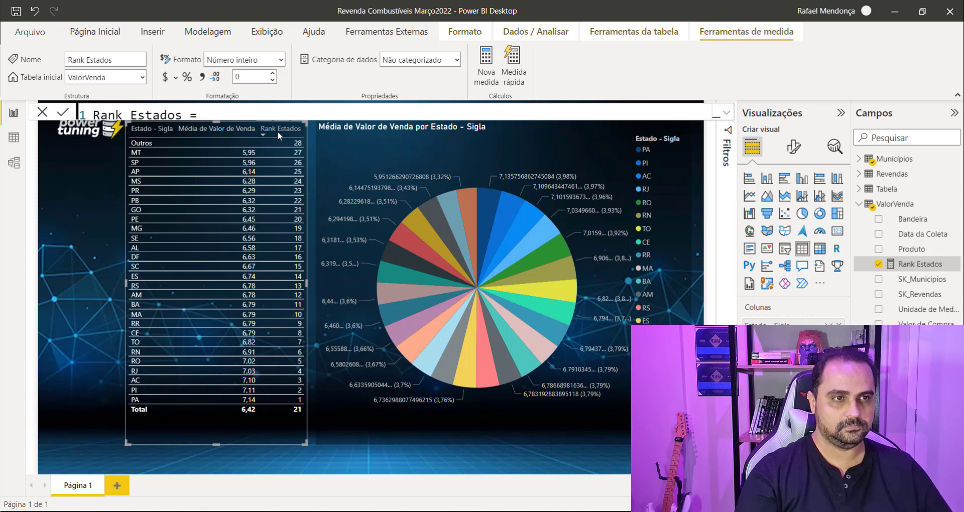
# Sort the table visual by Rank Estados in ascending order and narrow the pie chart from its left edge.
pyautogui.click(277, 131)
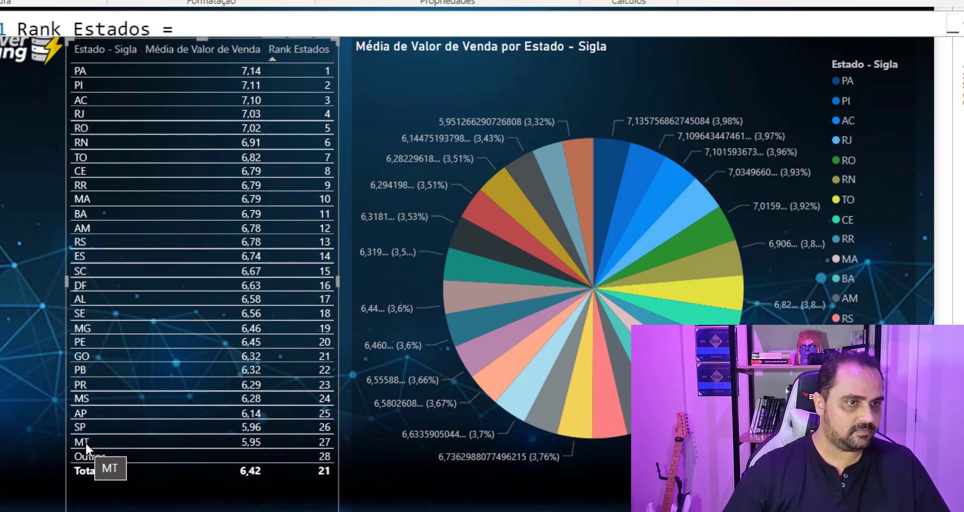
pyautogui.click(351, 321)
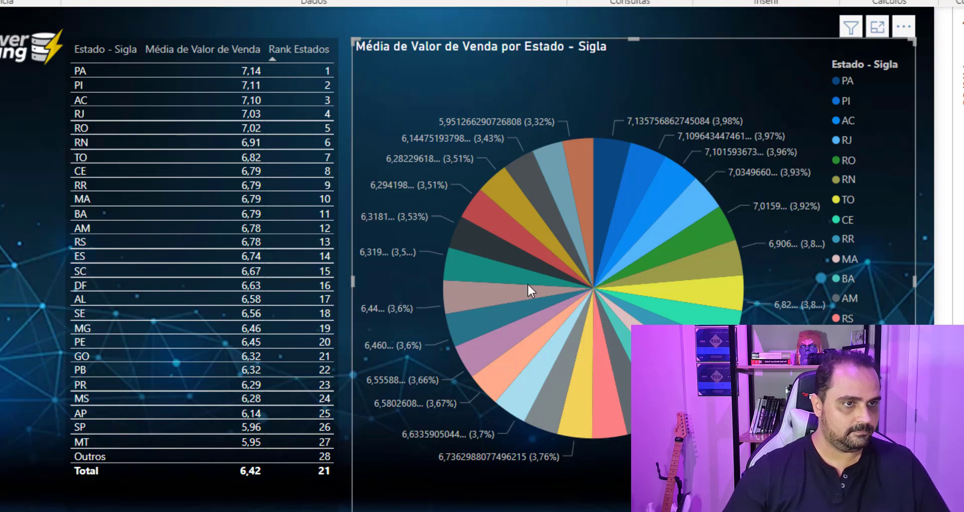
pyautogui.moveTo(353, 282); pyautogui.dragTo(528, 282)
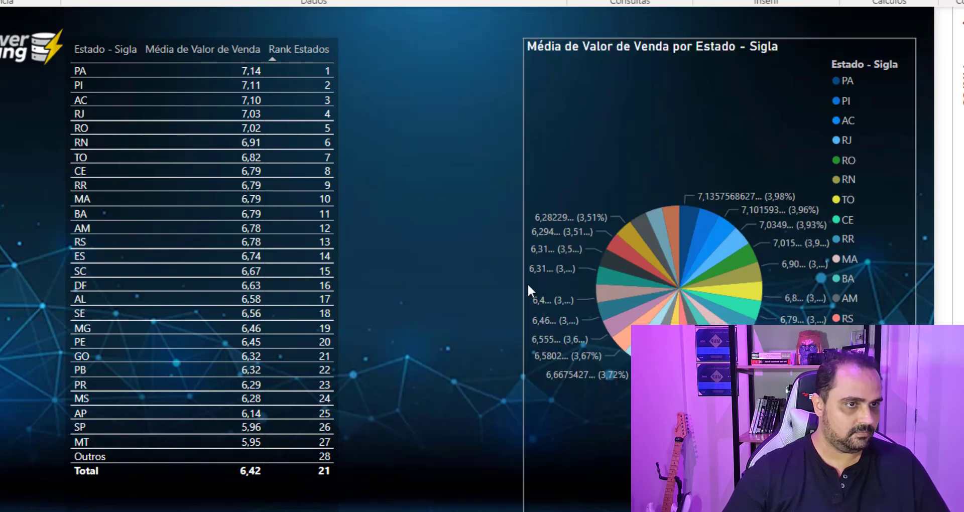
# Widen the state ranking table to the right so it fills the free space up to the pie chart.
pyautogui.click(338, 230)
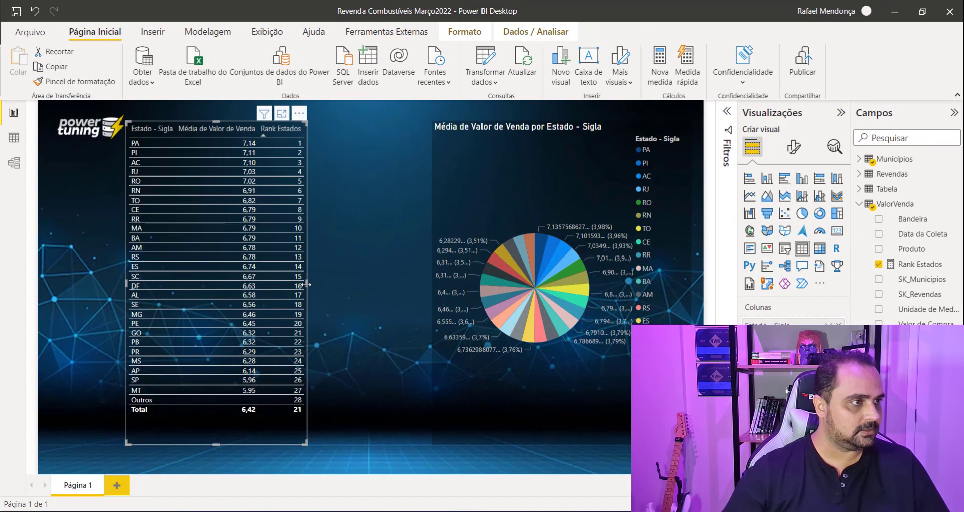
pyautogui.moveTo(338, 281); pyautogui.dragTo(500, 283)
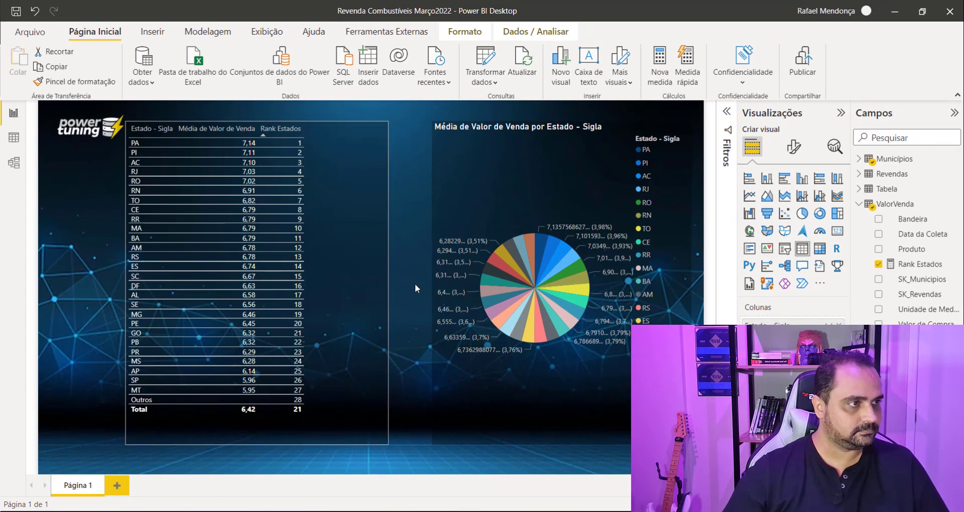
pyautogui.moveTo(415, 284); pyautogui.dragTo(421, 282)
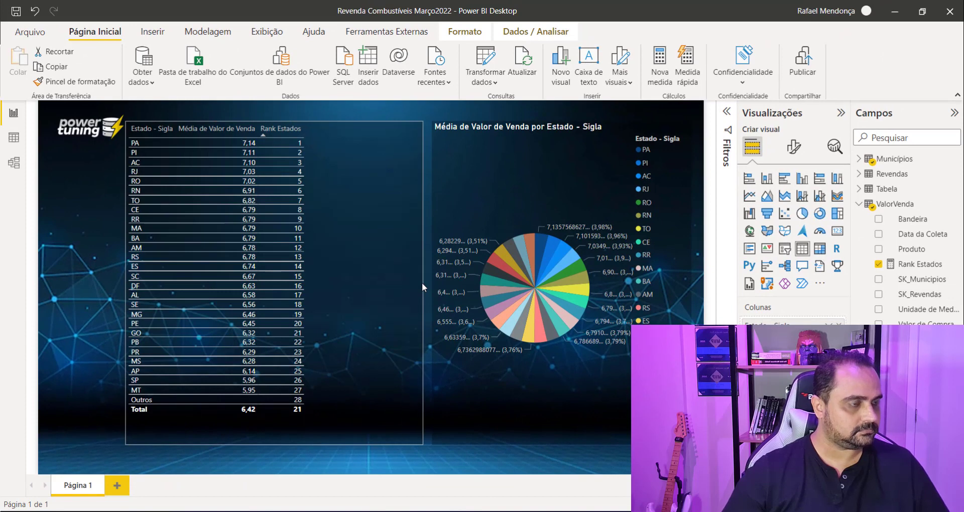
# Create a measure named Valor Venda Rank Estados in the ValorVenda table and start a new line for its formula.
pyautogui.rightClick(894, 204)
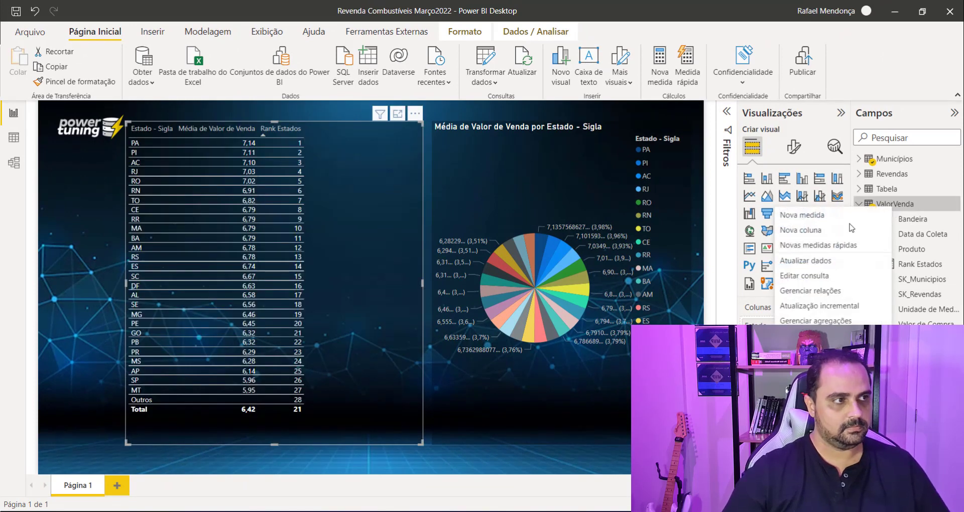
pyautogui.click(813, 217)
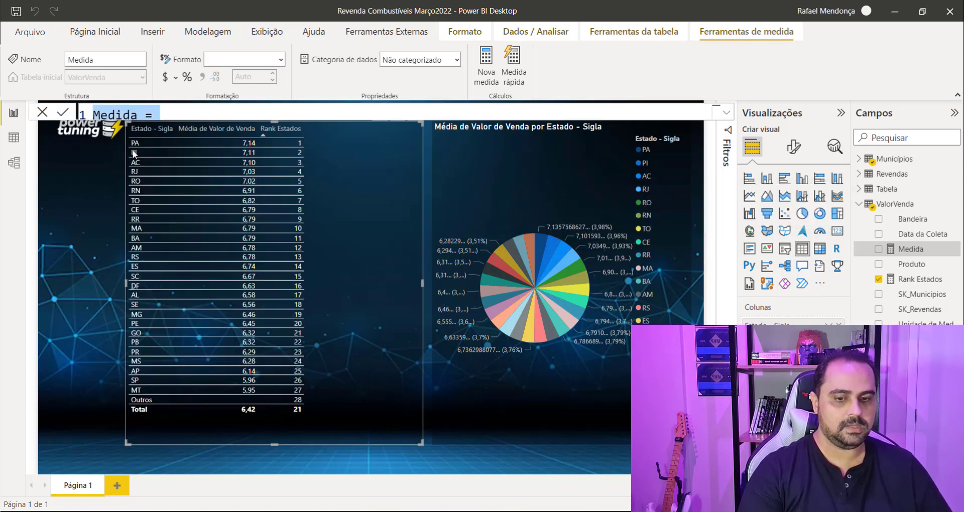
pyautogui.click(158, 113)
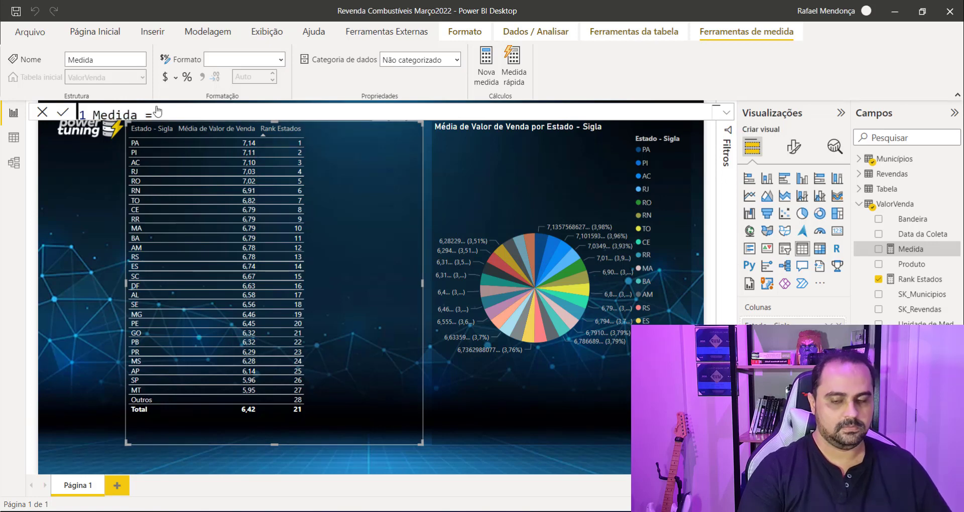
pyautogui.moveTo(160, 114); pyautogui.dragTo(49, 118)
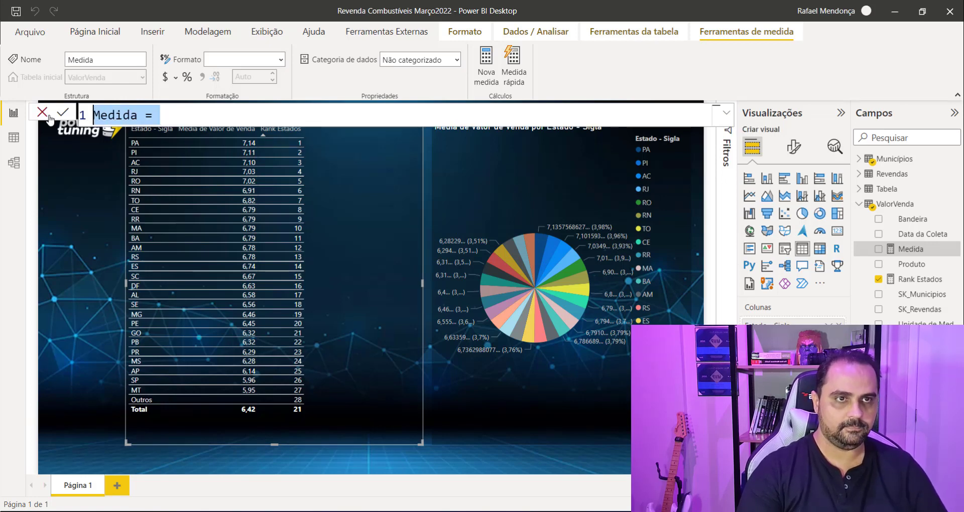
pyautogui.write('Valo')
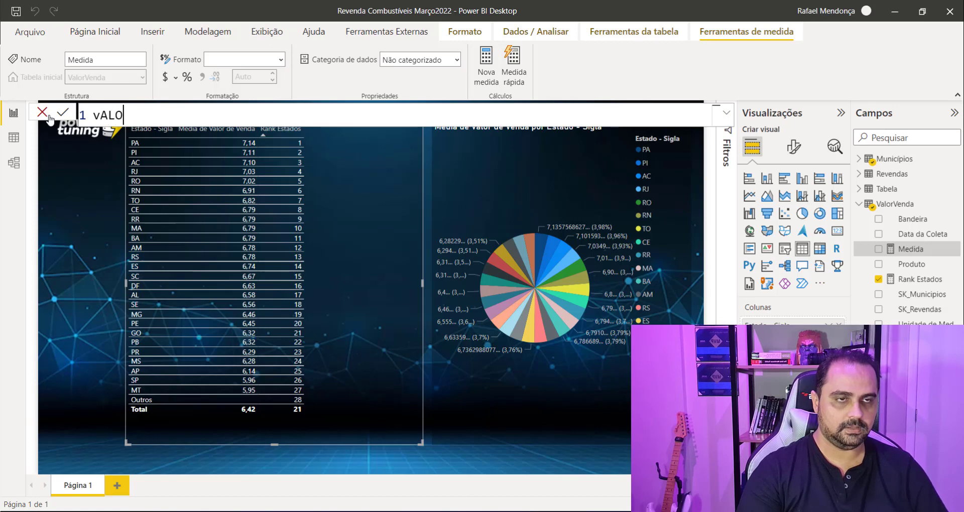
pyautogui.press('BackSpace')
pyautogui.press('BackSpace')
pyautogui.press('BackSpace')
pyautogui.press('BackSpace')
pyautogui.write('Valor Vend')
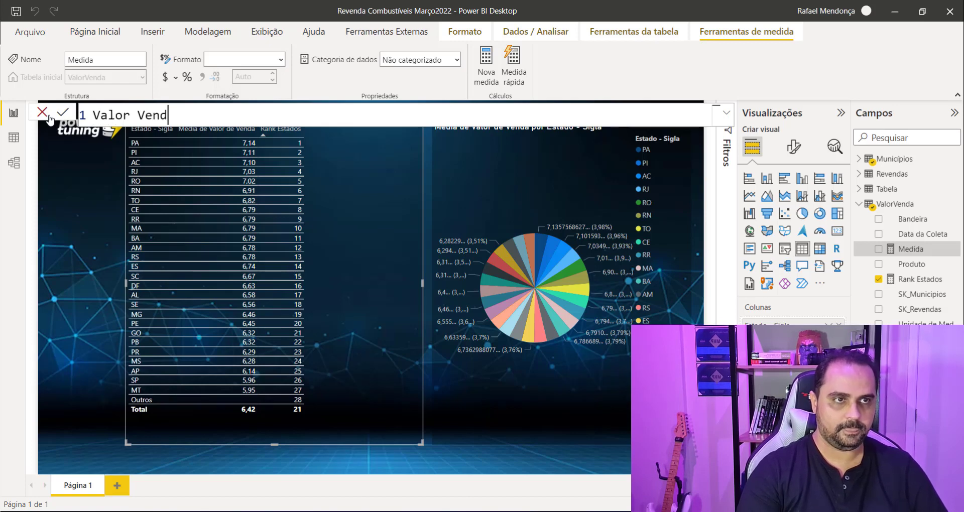
pyautogui.write('a Rank Estados')
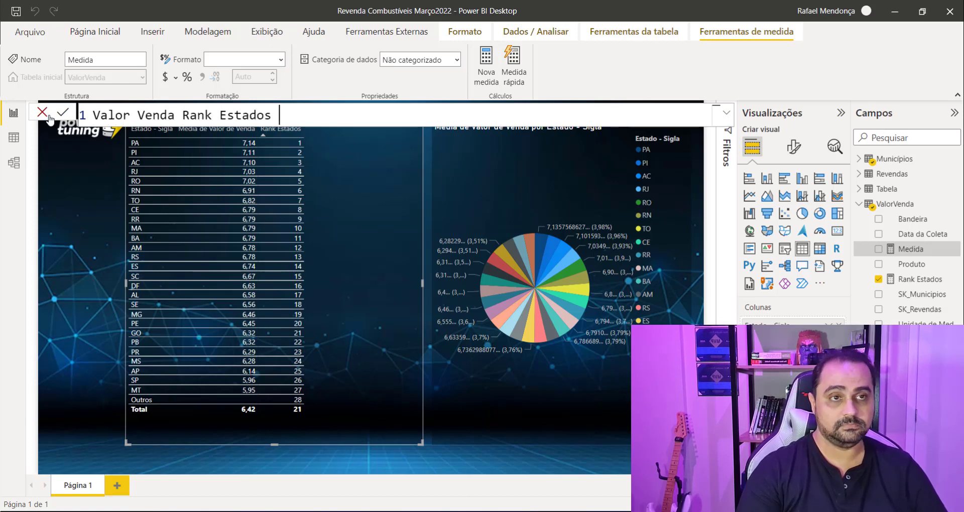
pyautogui.write(' =')
pyautogui.hotkey('shift', 'Return')
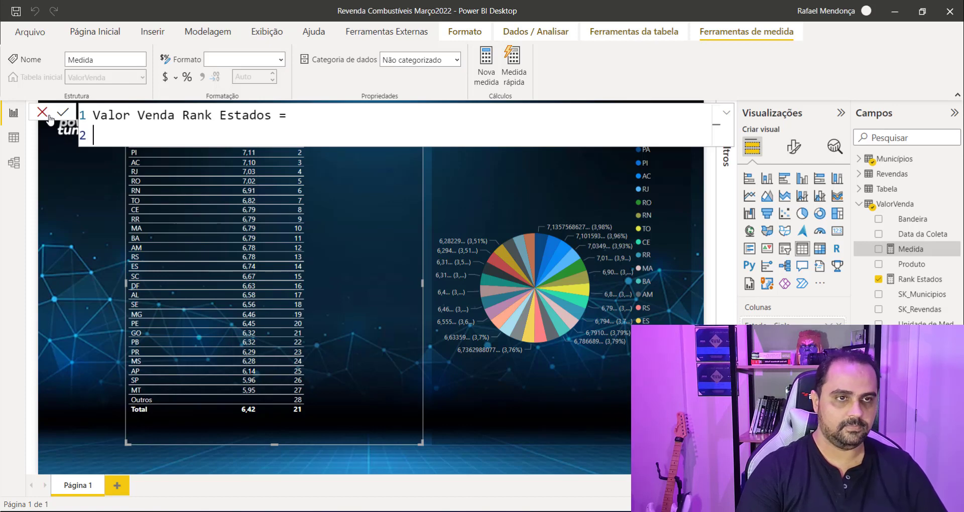
# Begin the formula with an IF whose logical test is [Rank Estados] < 5, and start a new line for the true result.
pyautogui.write('IF(')
pyautogui.hotkey('shift', 'Return')
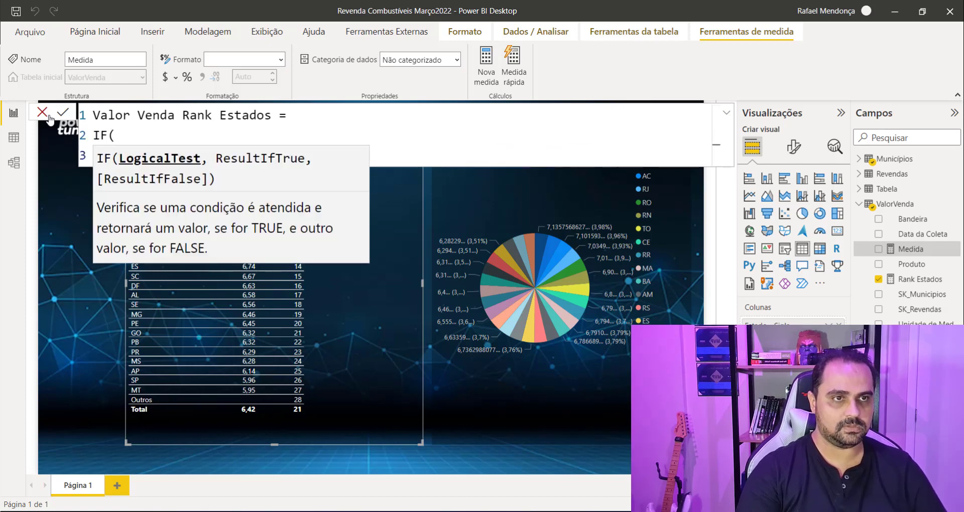
pyautogui.write('[Rank Estados]')
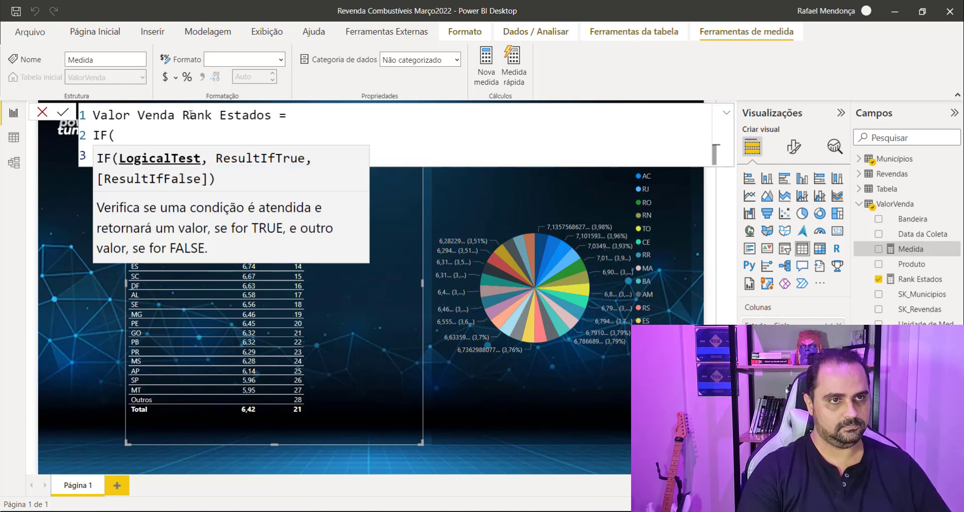
pyautogui.press('Up')
pyautogui.press('Down')
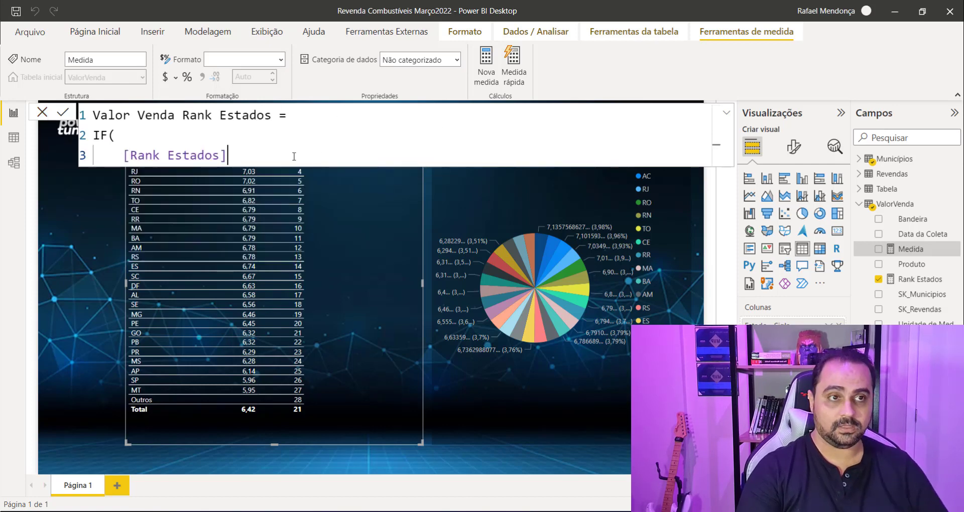
pyautogui.write('< ')
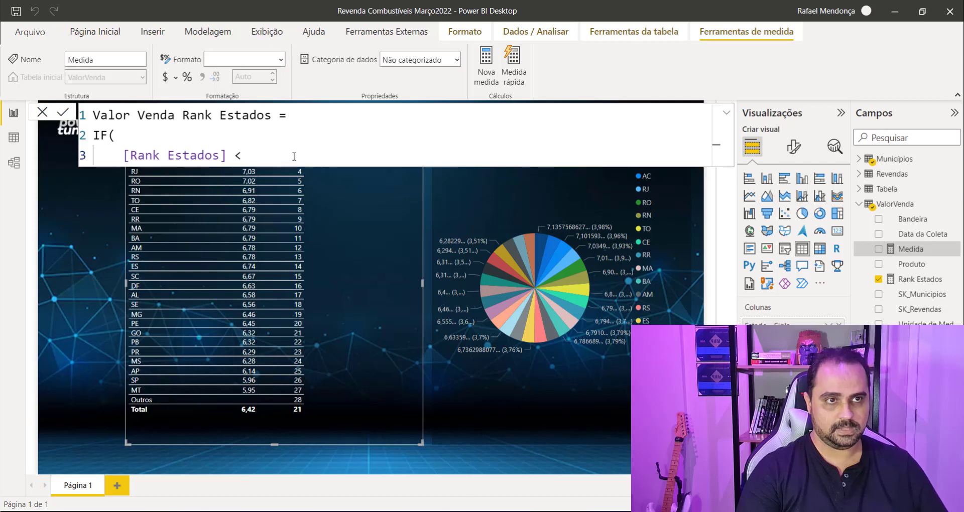
pyautogui.write('5,')
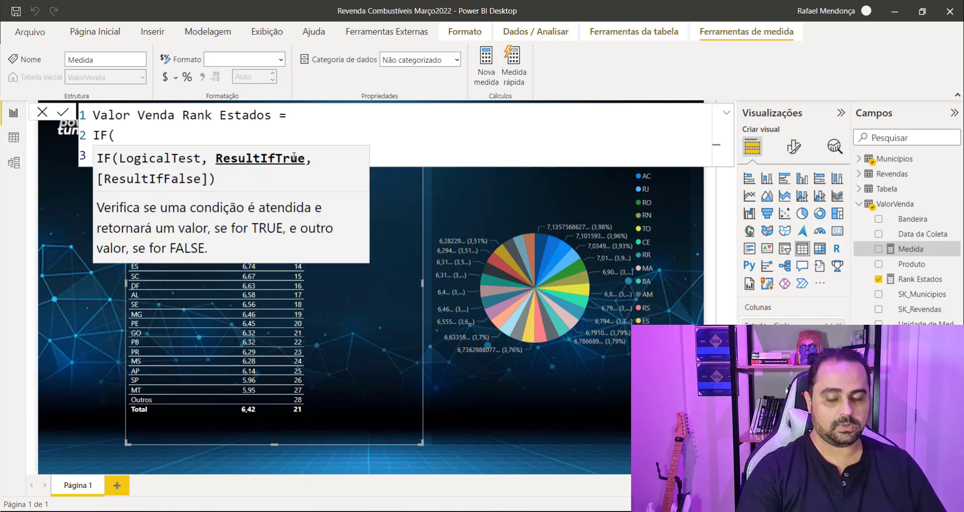
pyautogui.click(427, 114)
pyautogui.click(315, 158)
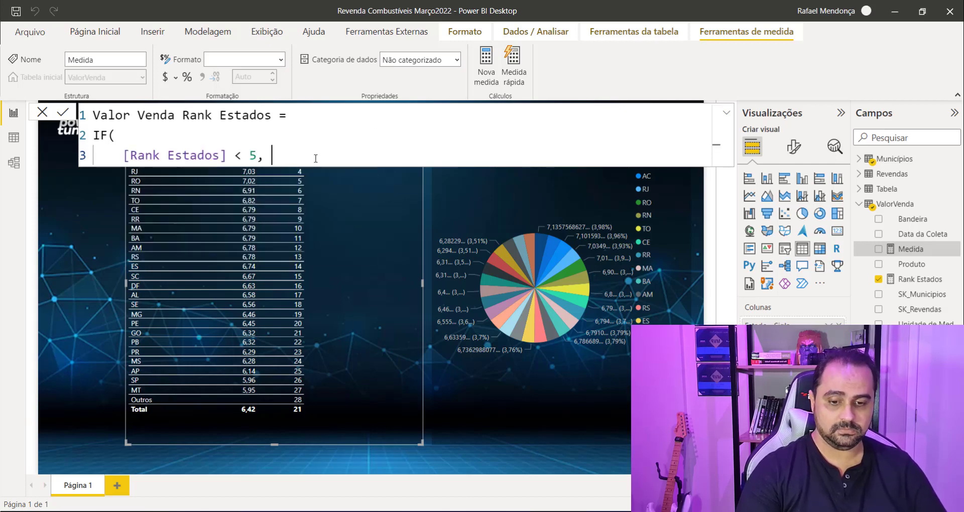
pyautogui.hotkey('shift', 'Return')
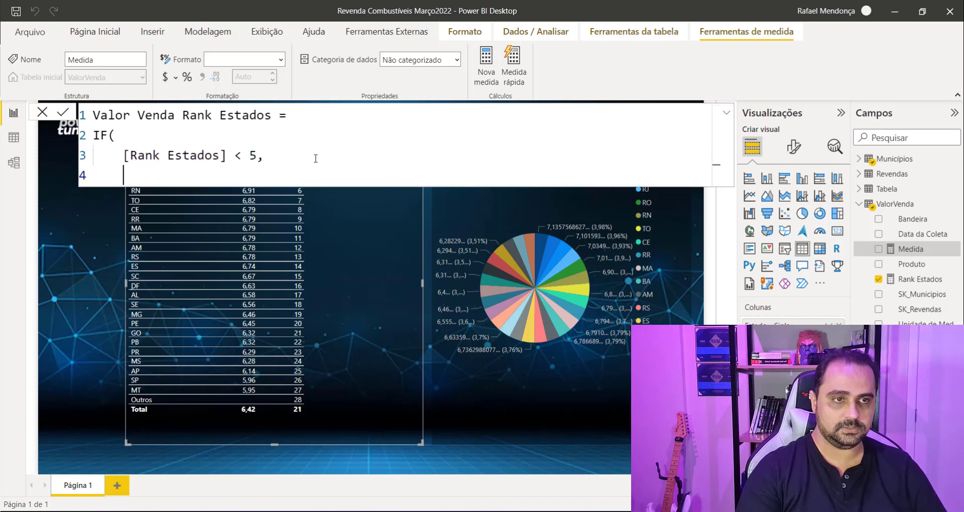
# Complete the measure with AVERAGE( ValorVenda[Valor de Venda] ) as the IF's true result and add the measure to the state table.
pyautogui.write('Average')
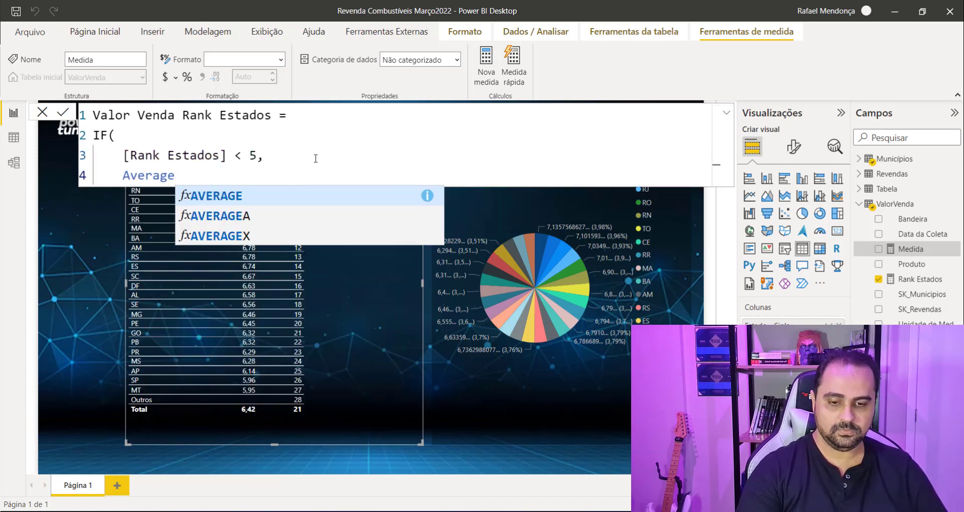
pyautogui.press('Tab')
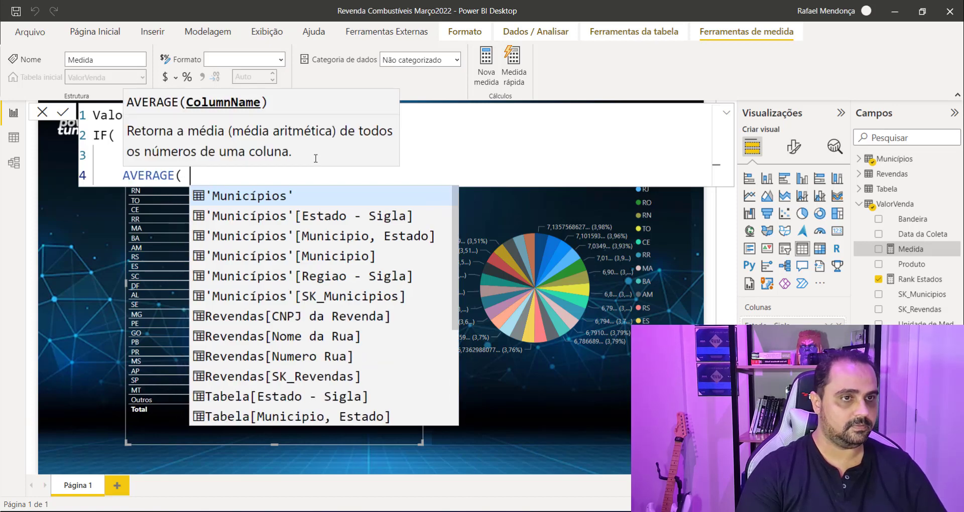
pyautogui.write('Valor de V')
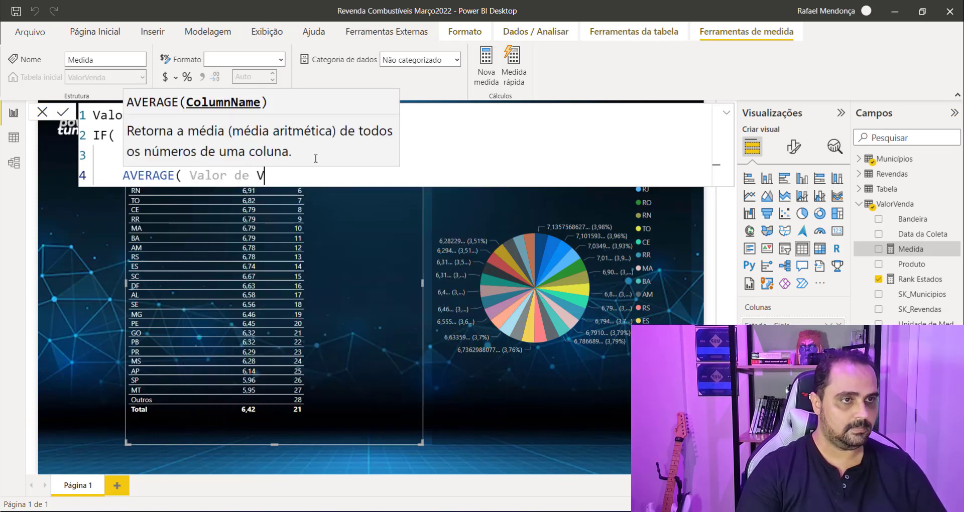
pyautogui.write('en')
pyautogui.press('Tab')
pyautogui.write(')')
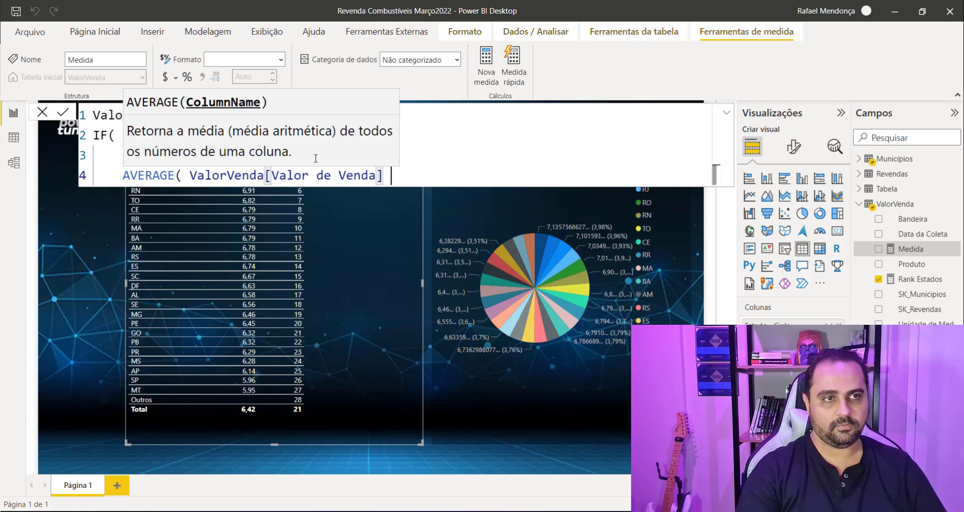
pyautogui.write(')')
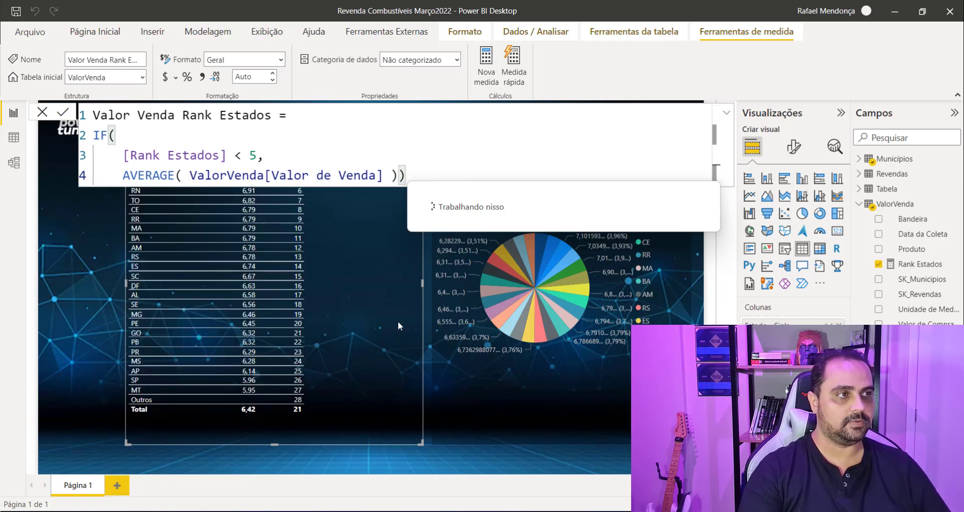
pyautogui.click(726, 113)
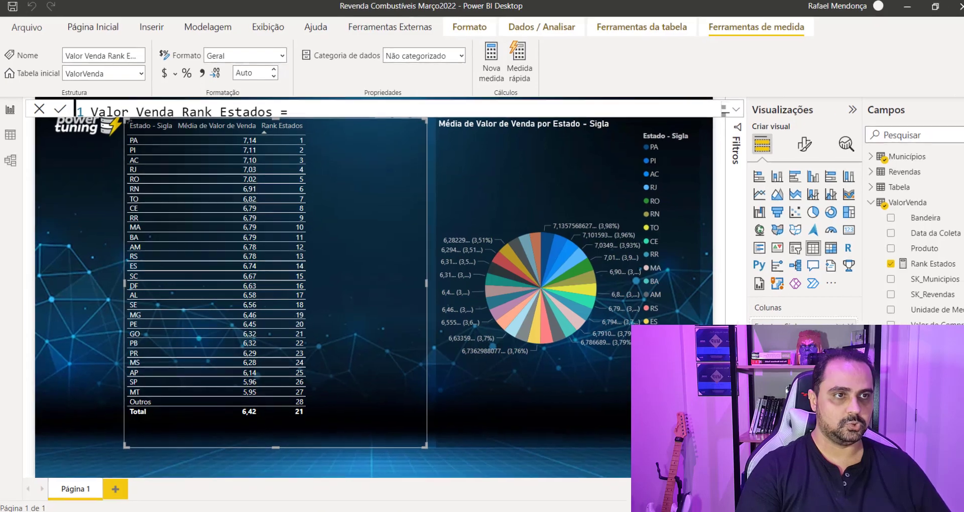
pyautogui.click(878, 354)
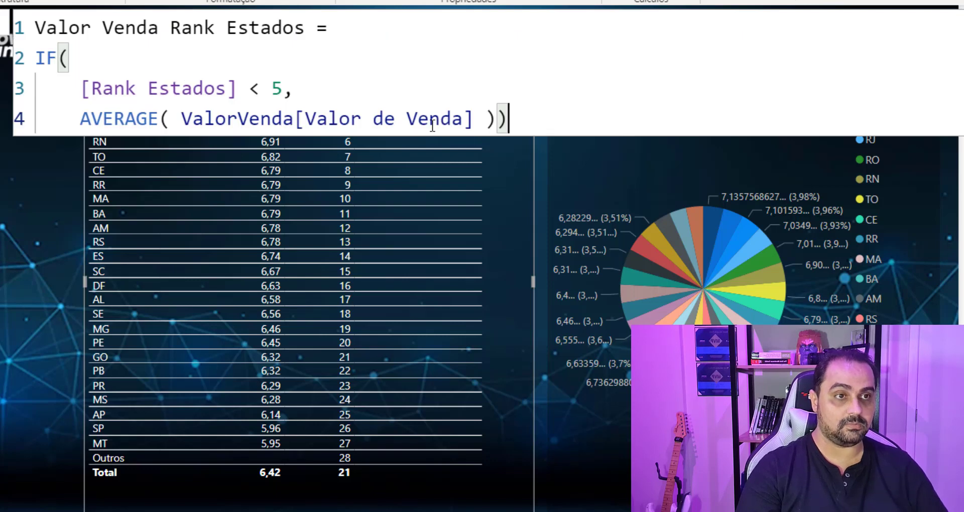
# Start a nested IF on a new line of Valor Venda Rank Estados as the outer IF's false result.
pyautogui.write(',')
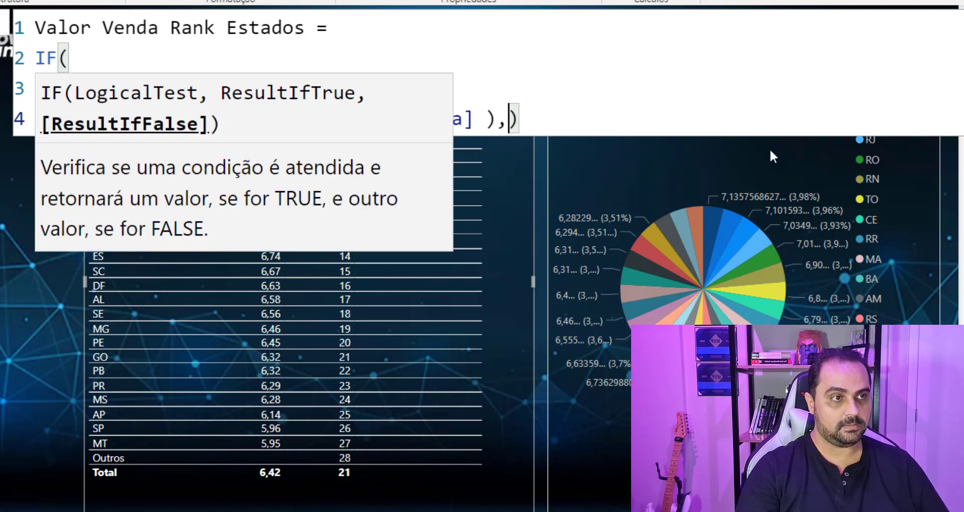
pyautogui.hotkey('shift', 'Return')
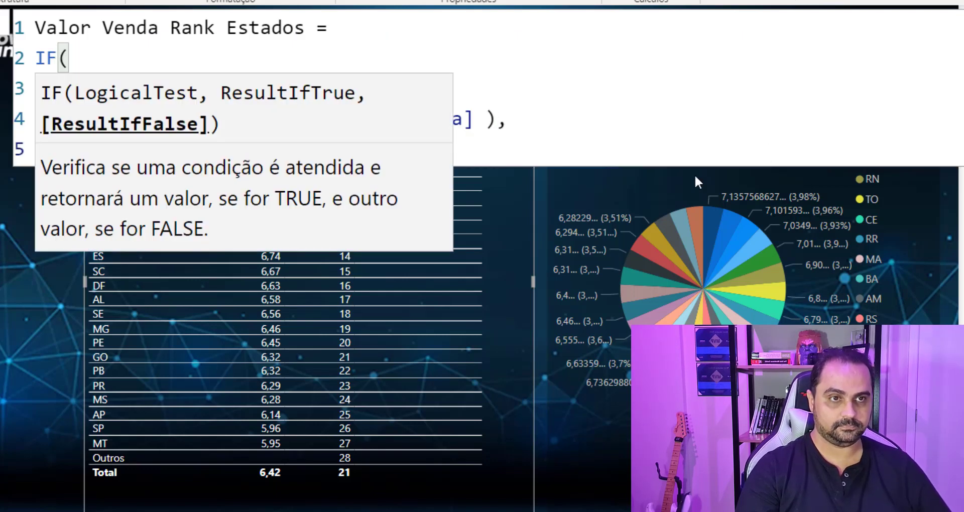
pyautogui.click(643, 157)
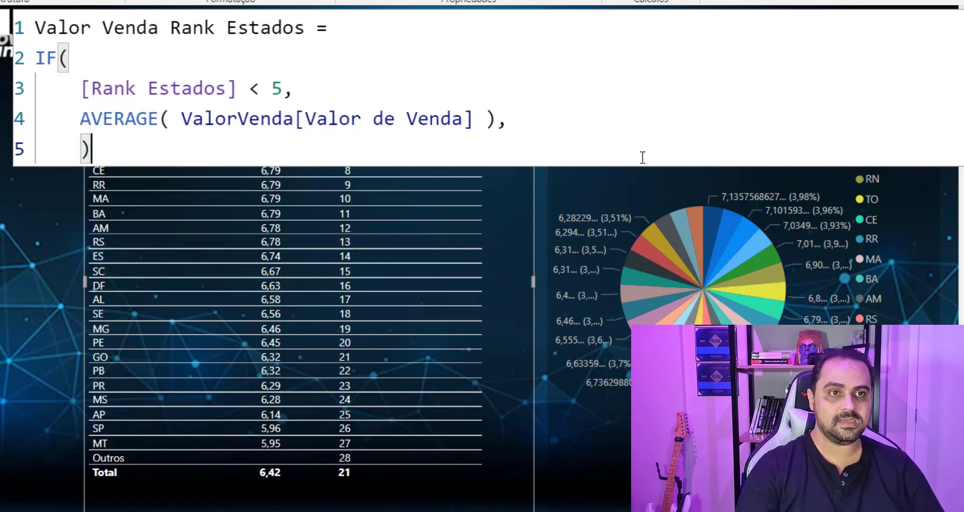
pyautogui.write('IF ')
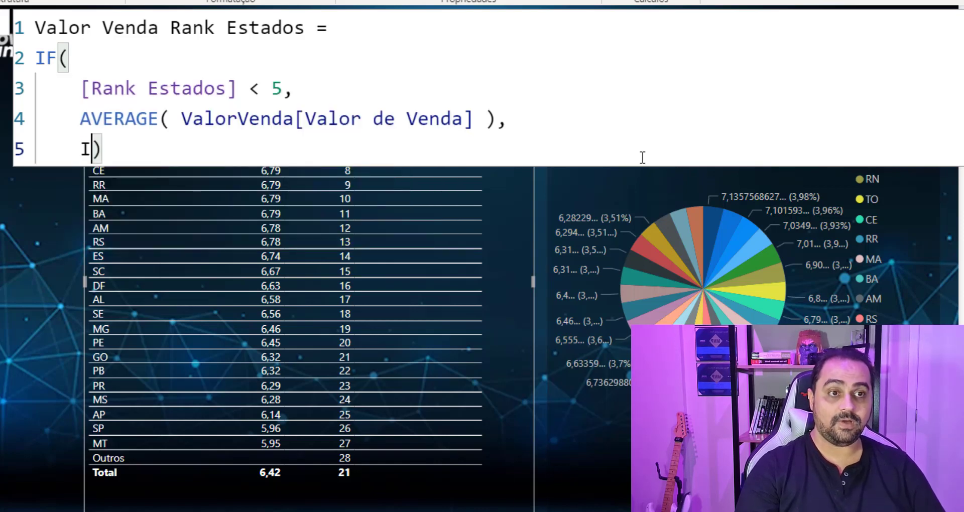
pyautogui.write('( ')
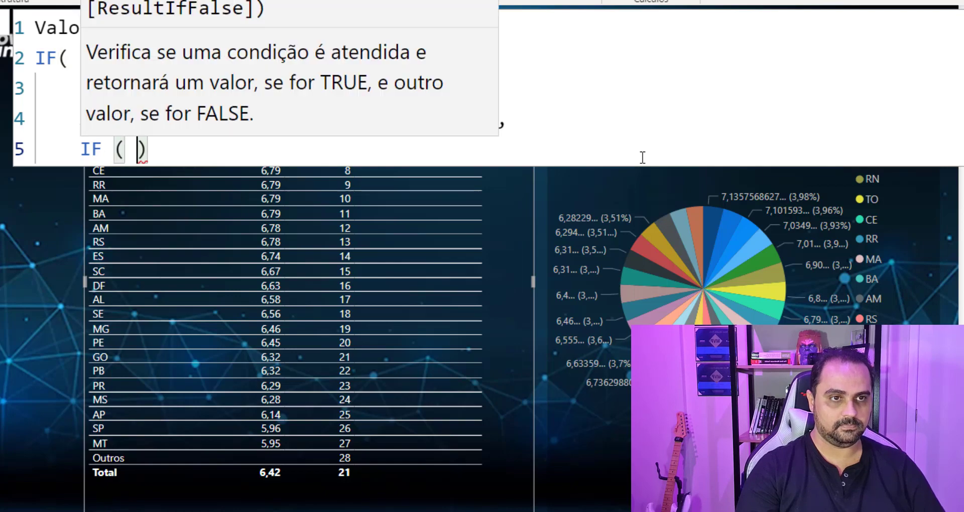
pyautogui.write(')')
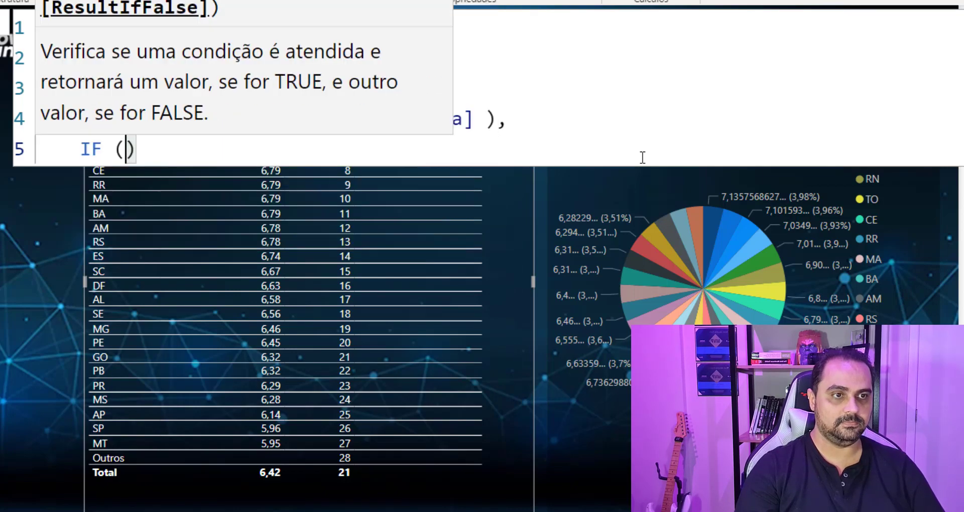
# Enter SELECTEDVALUE with 'Municípios'[Estado - Sigla] as the start of the nested IF's logical test.
pyautogui.write('SELEC')
pyautogui.write('TED VAL')
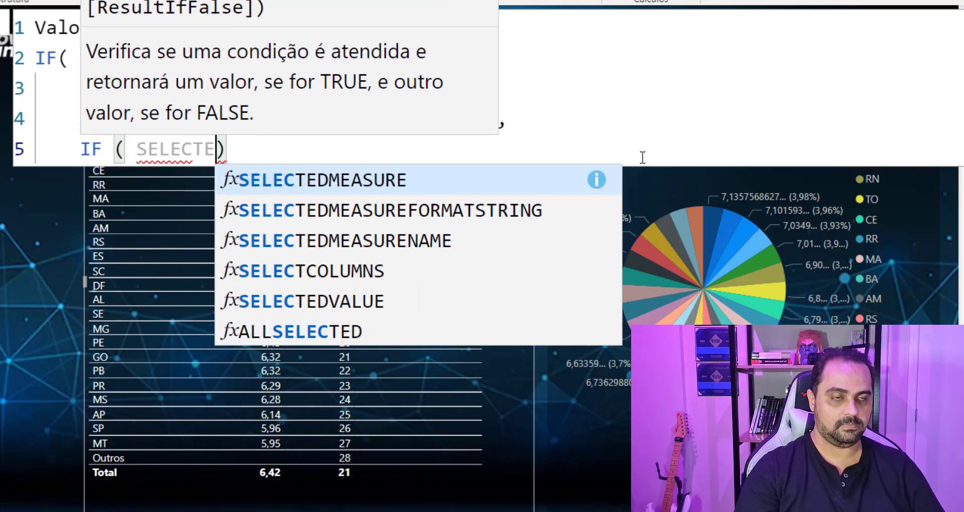
pyautogui.press('BackSpace')
pyautogui.press('BackSpace')
pyautogui.press('BackSpace')
pyautogui.press('BackSpace')
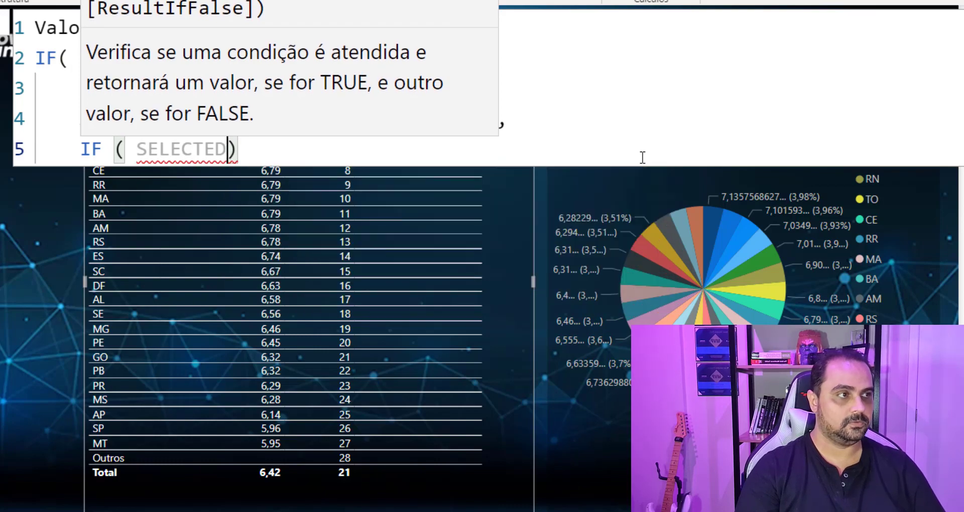
pyautogui.write('VALUE ( Estado')
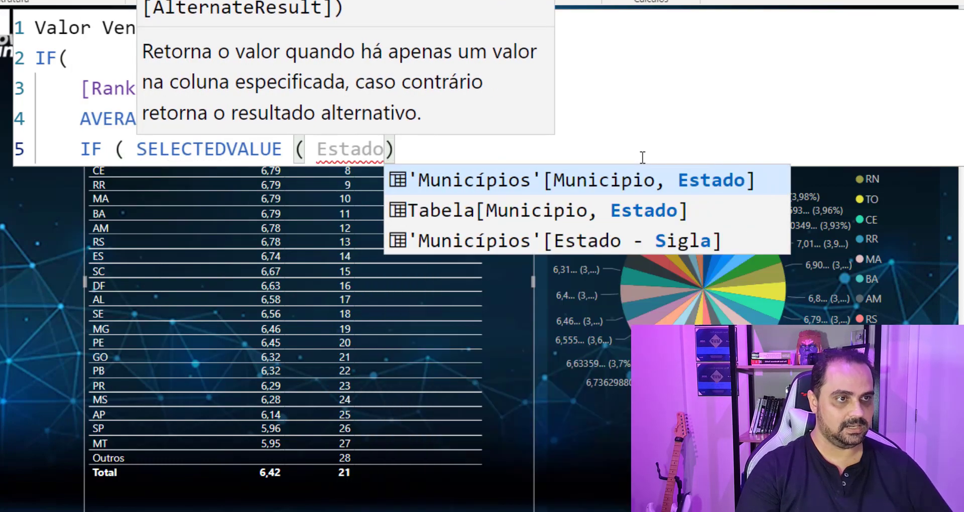
pyautogui.press('Down')
pyautogui.press('Down')
pyautogui.press('Tab')
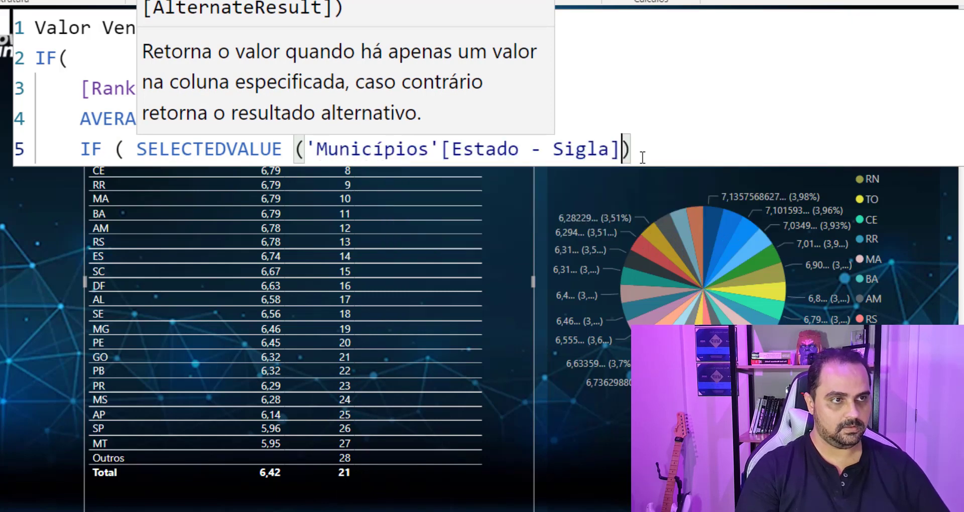
# Close the SELECTEDVALUE call and complete the nested IF's logical test by comparing it with "Outros".
pyautogui.write(')')
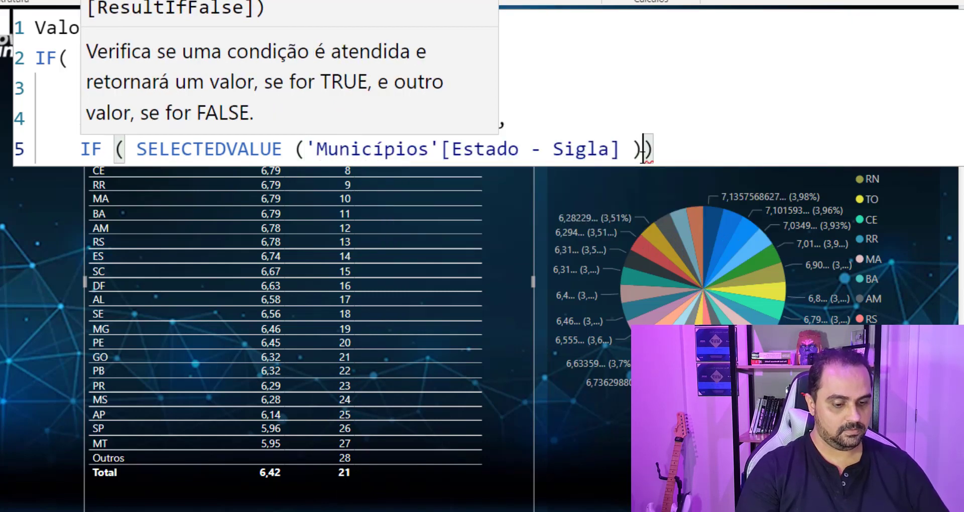
pyautogui.press('Left')
pyautogui.press('BackSpace')
pyautogui.press('Right')
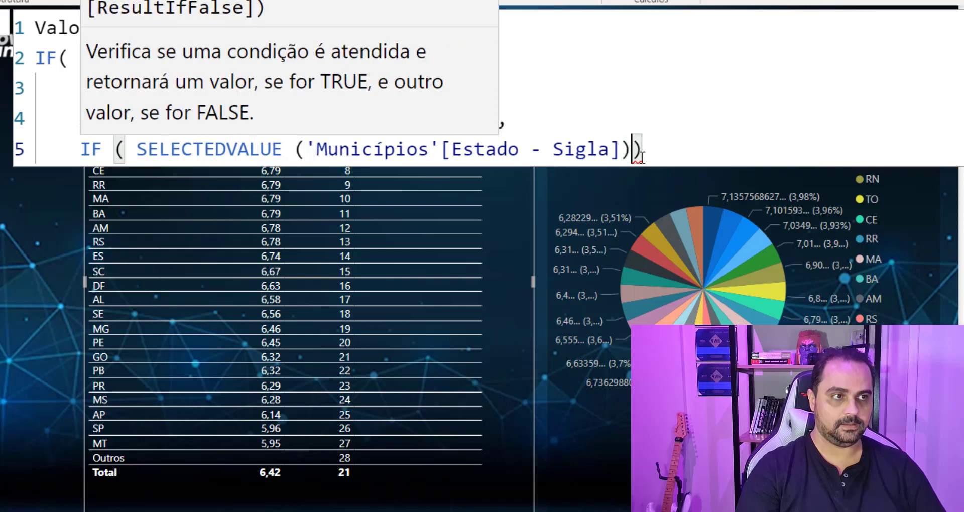
pyautogui.write('=')
pyautogui.write(' "Outr')
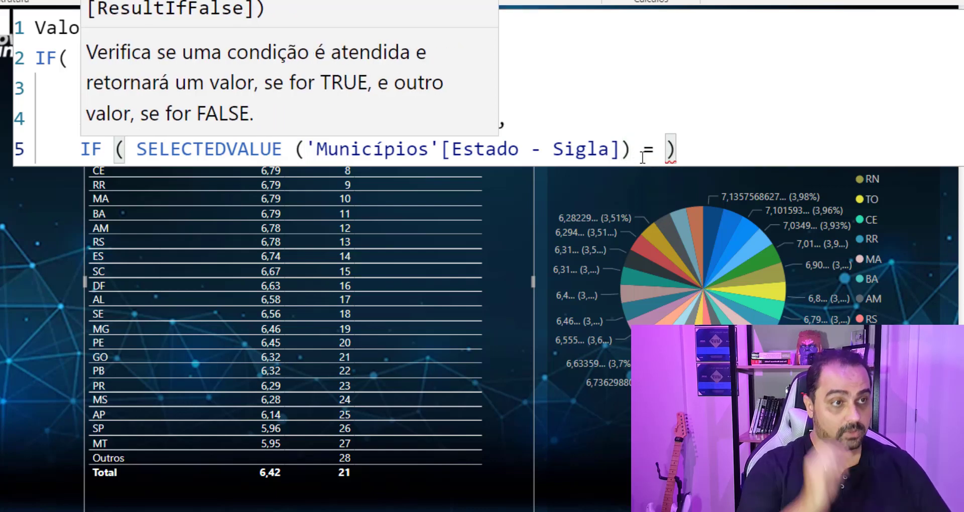
pyautogui.write('os"')
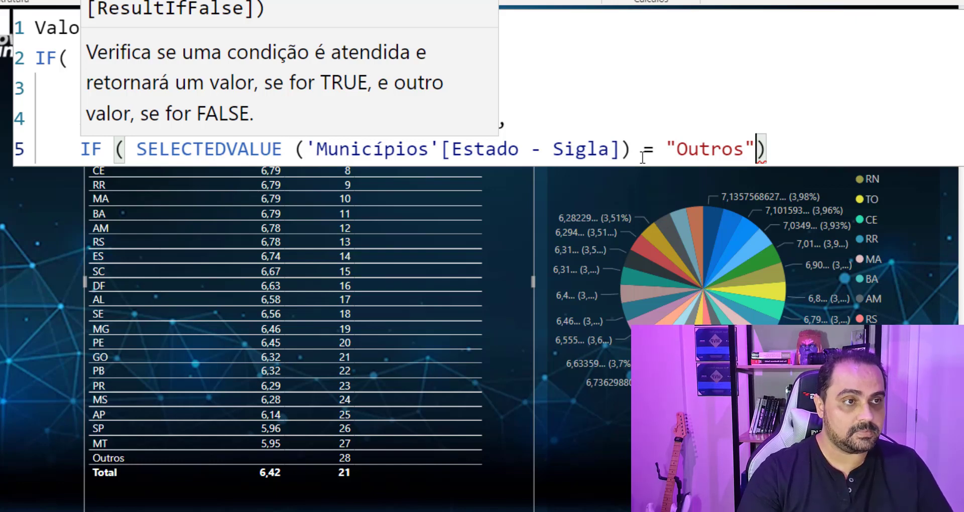
# End the nested IF's logical test with a comma, without a closing parenthesis, and start an indented line for its true result.
pyautogui.write(',')
pyautogui.press('BackSpace')
pyautogui.click(761, 149)
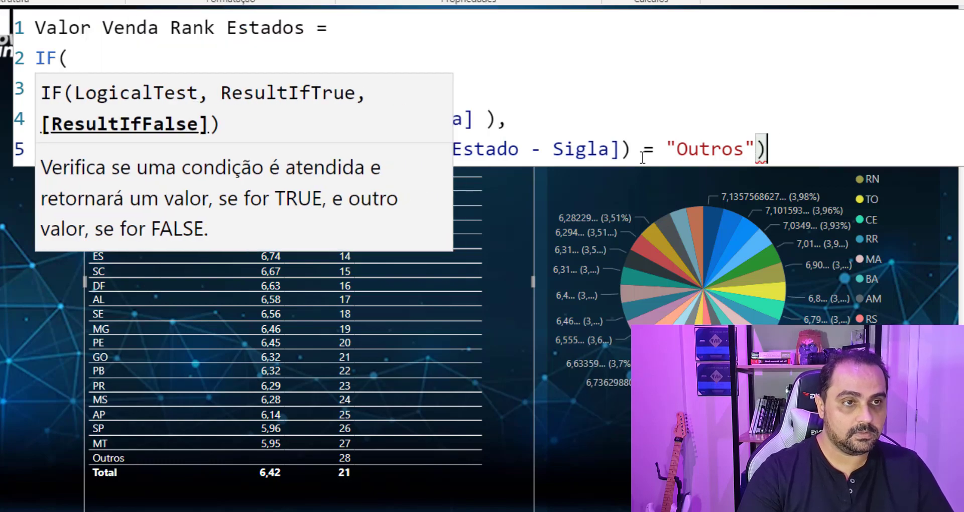
pyautogui.write(',')
pyautogui.press('Return')
pyautogui.click(764, 149)
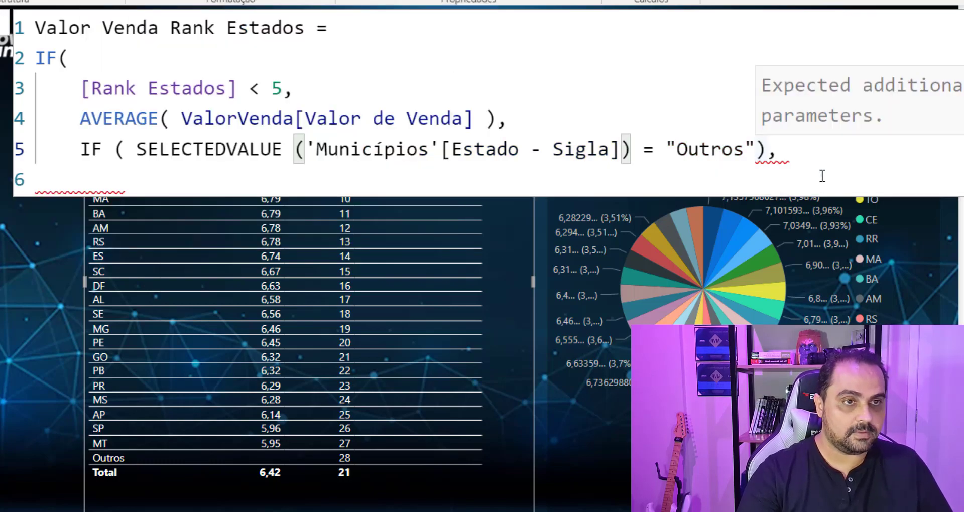
pyautogui.press('BackSpace')
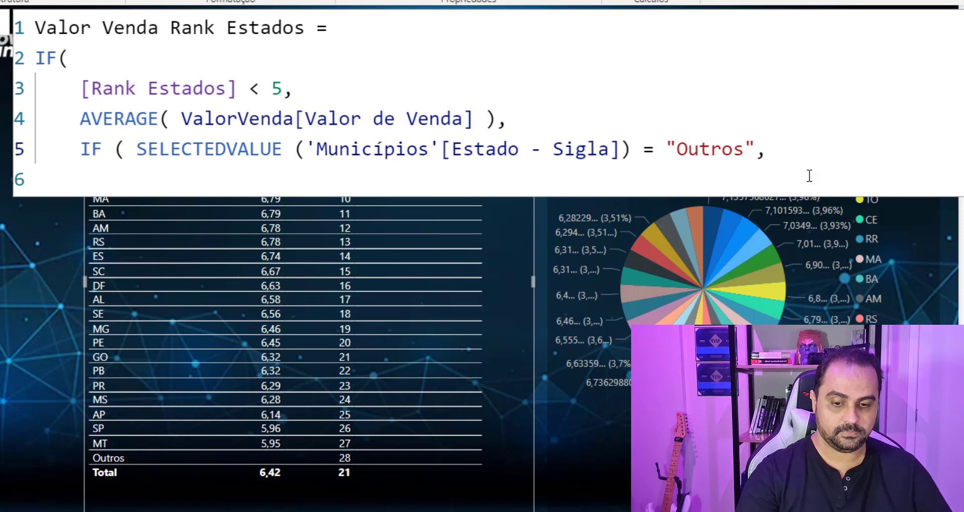
pyautogui.press('Return')
pyautogui.press('Tab')
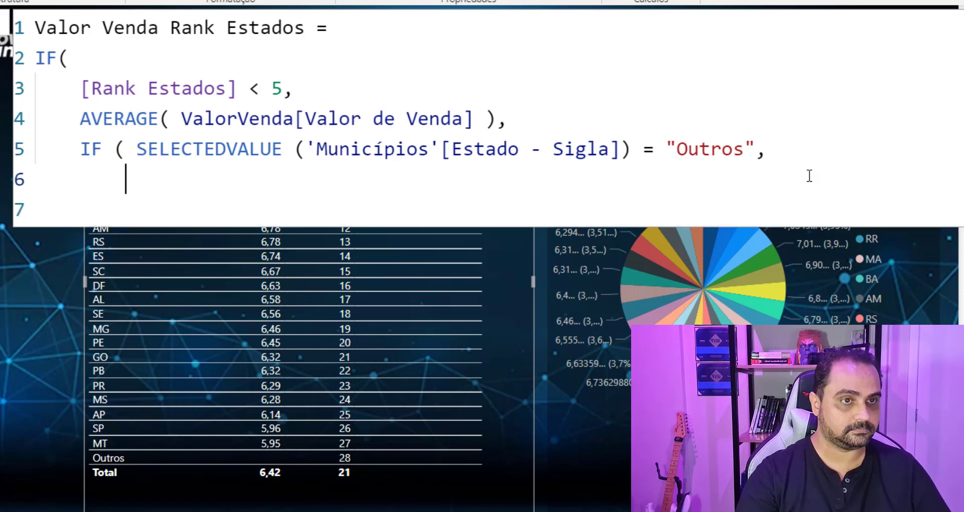
# Begin the nested IF's true result with CALCULATE, using AVERAGE(ValorVenda[Valor de Venda] ) as its expression.
pyautogui.write('Cal')
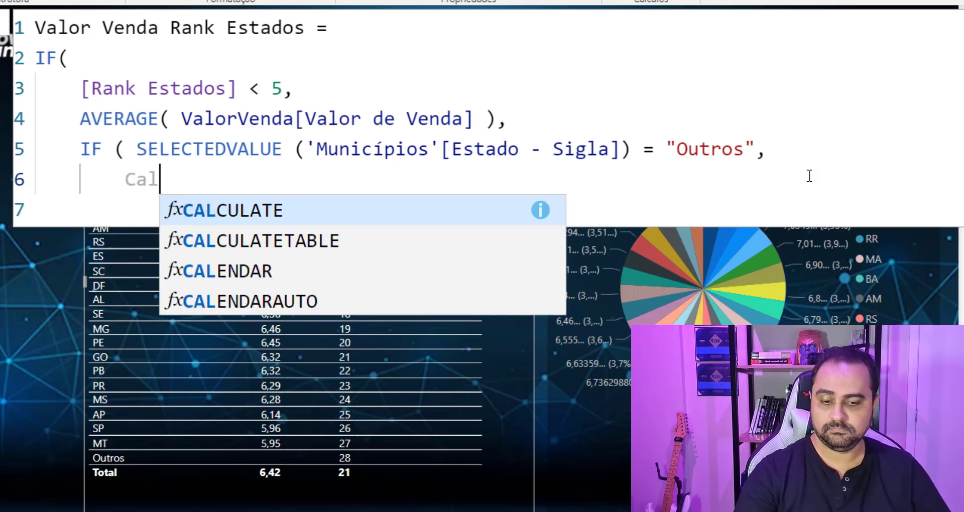
pyautogui.press('Tab')
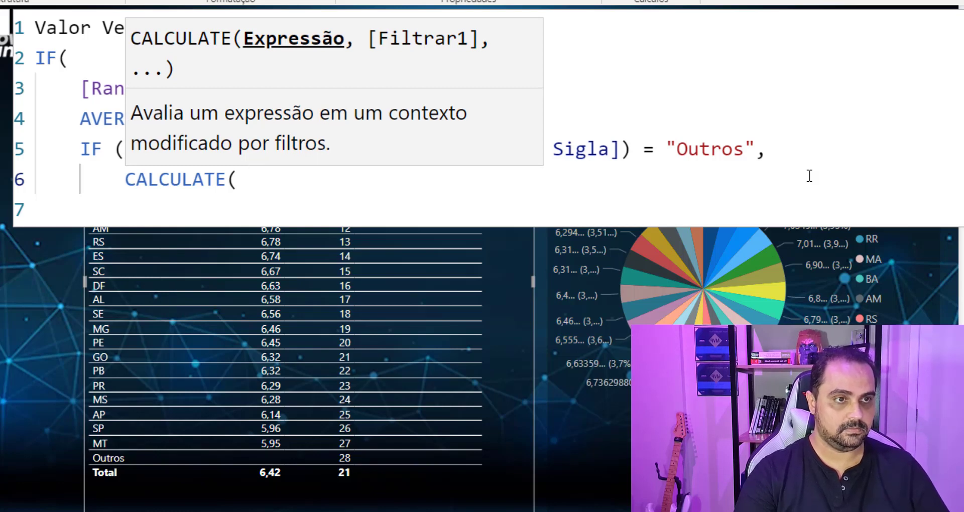
pyautogui.write('Ave')
pyautogui.press('Tab')
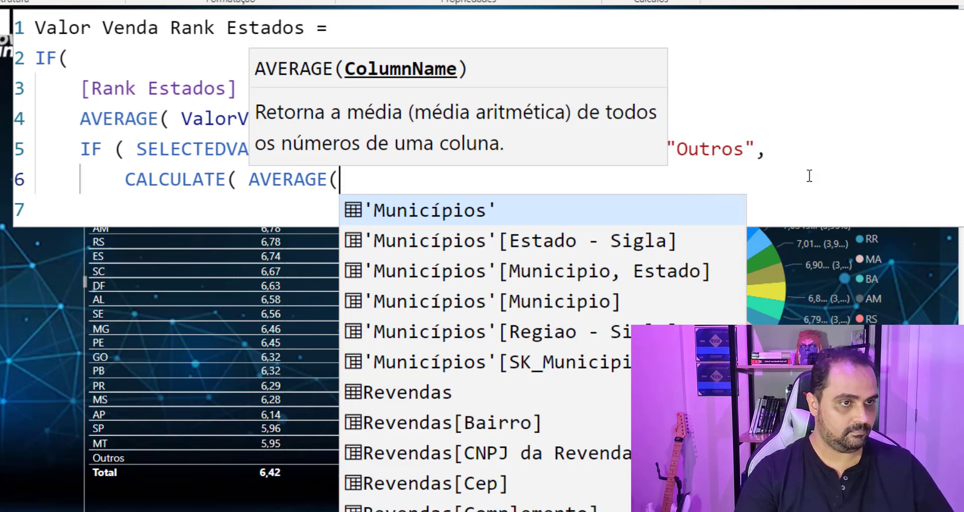
pyautogui.write('Valor de ven')
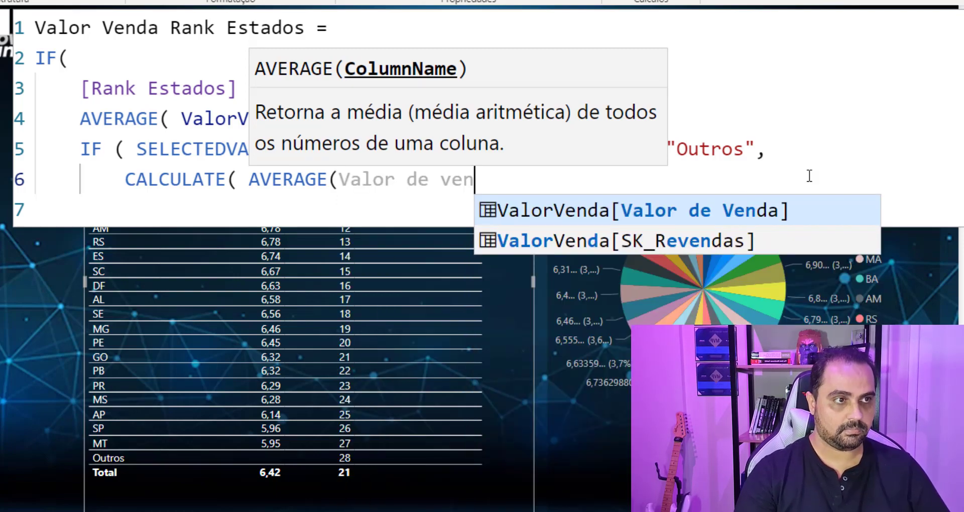
pyautogui.press('Tab')
pyautogui.write(')')
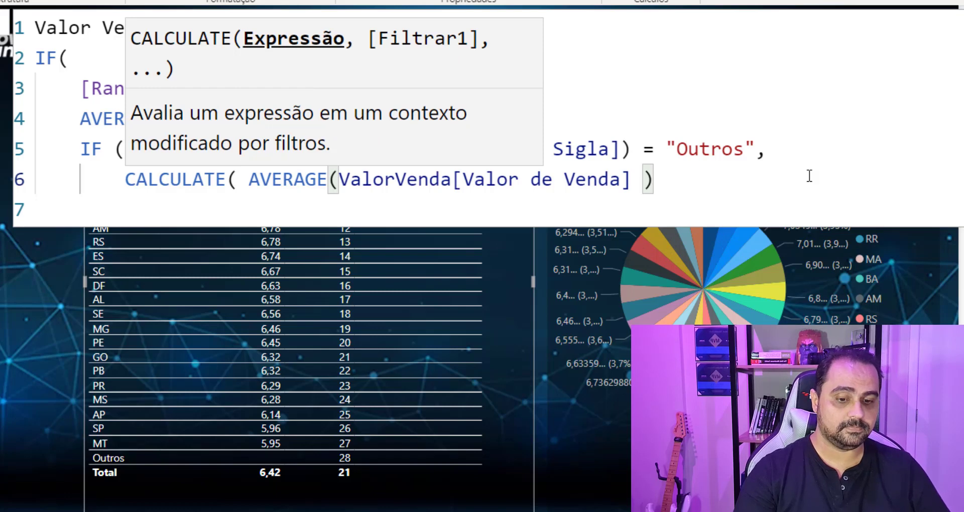
pyautogui.write(',')
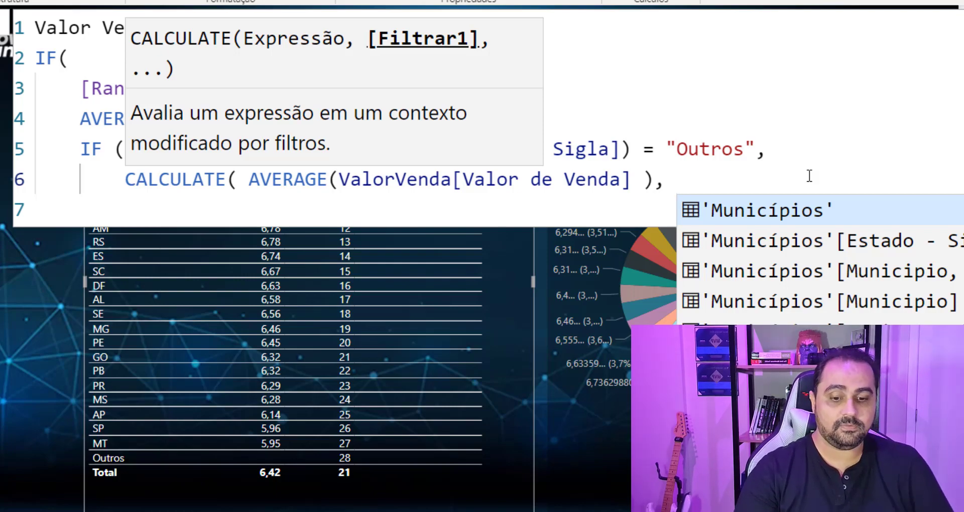
# Add a FILTER argument to CALCULATE on a new line, with ALL ('Municípios'[Estado - Sigla] ) as its table.
pyautogui.press('Return')
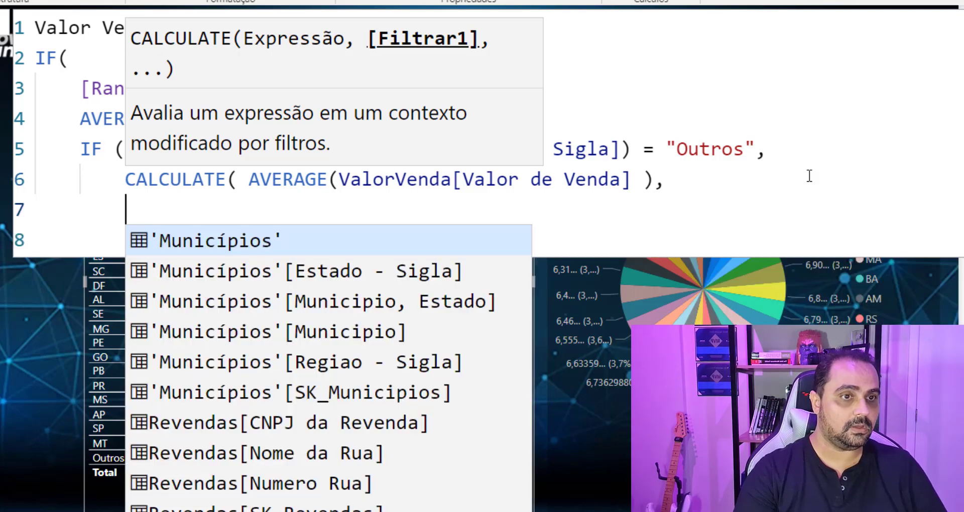
pyautogui.write('FILTER ( ALL ')
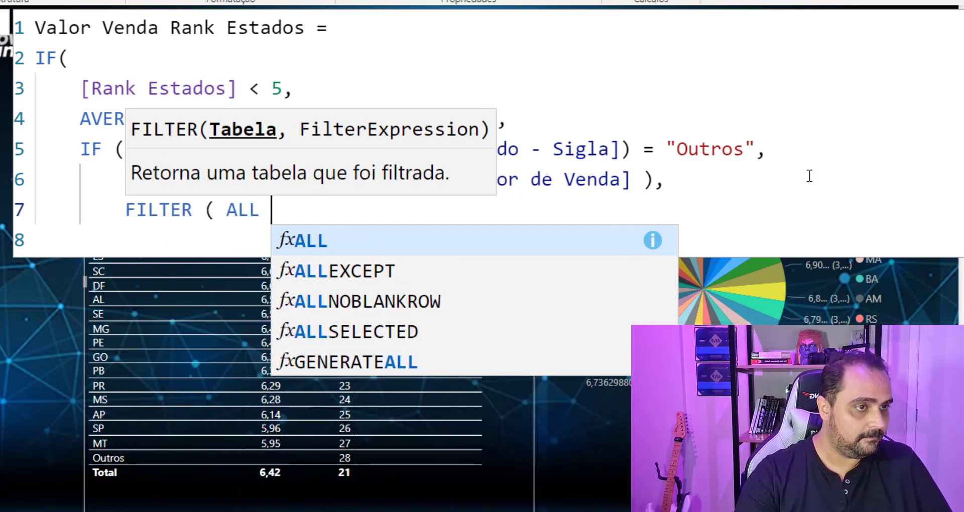
pyautogui.write('( Estado')
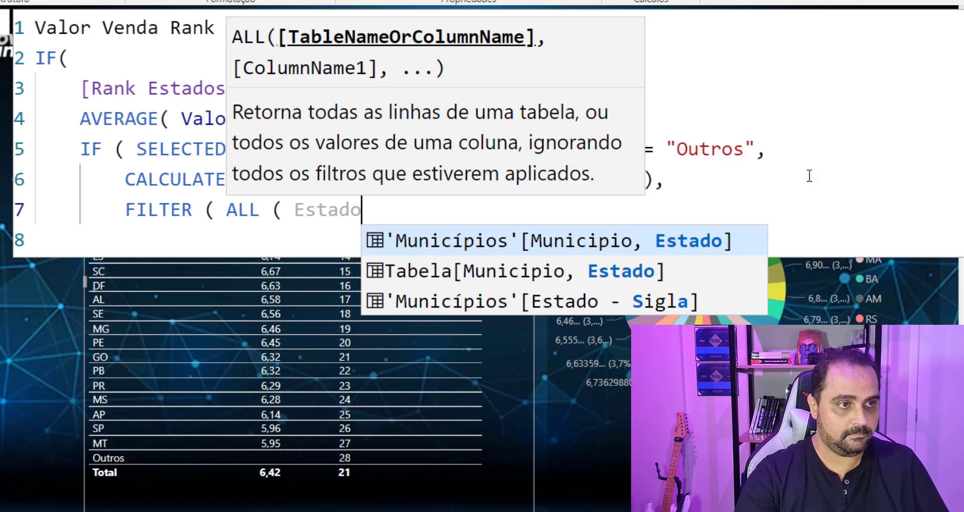
pyautogui.press('Down')
pyautogui.press('Down')
pyautogui.press('Tab')
pyautogui.write(')')
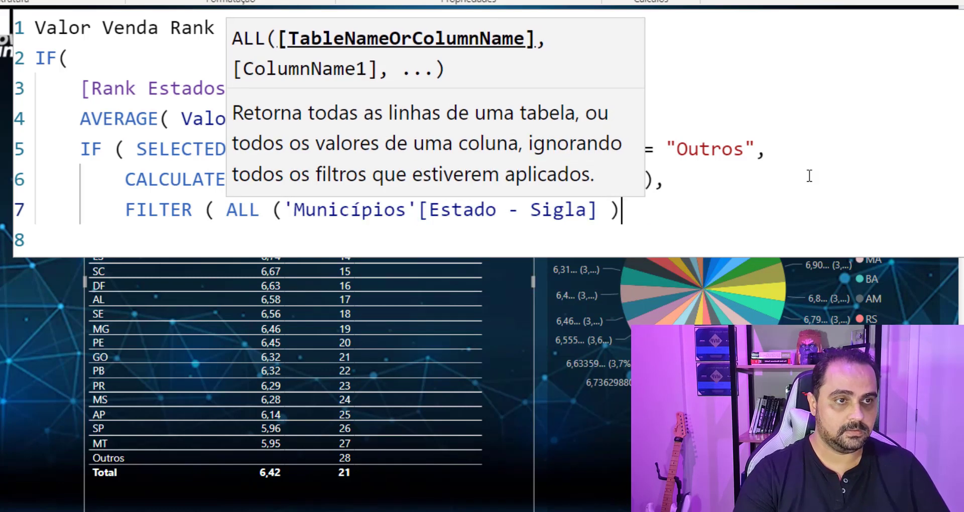
pyautogui.write(',')
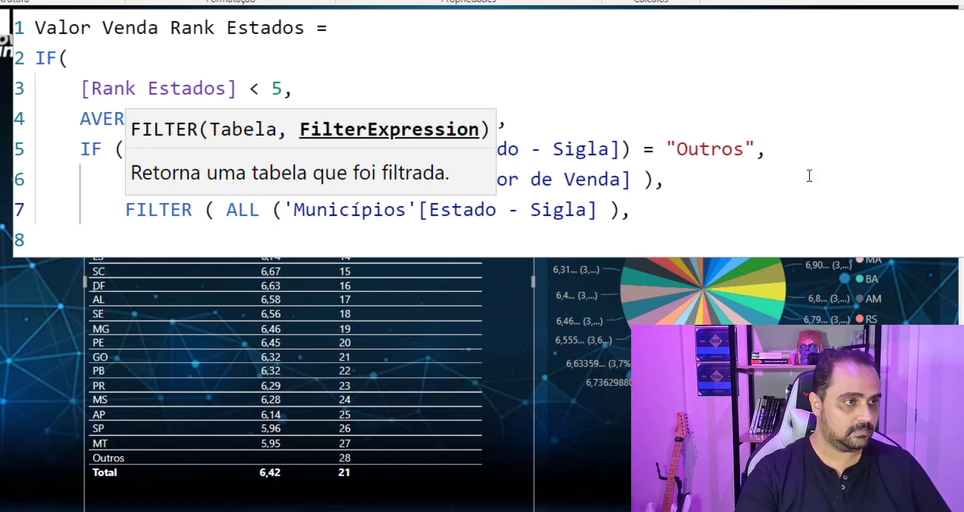
# Set the FILTER condition to [Rank Estados] >= 5 and close both FILTER and CALCULATE.
pyautogui.write('Estado')
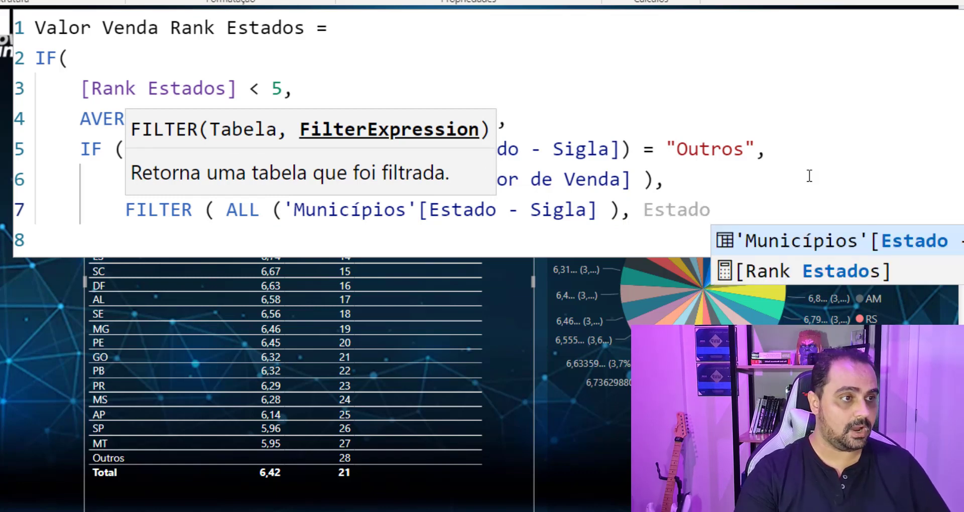
pyautogui.press('Down')
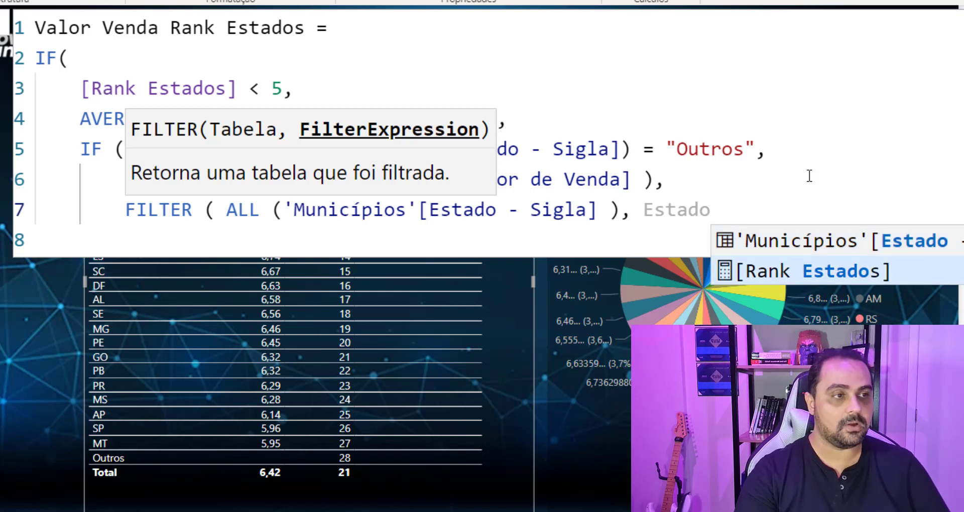
pyautogui.press('Tab')
pyautogui.write('> ')
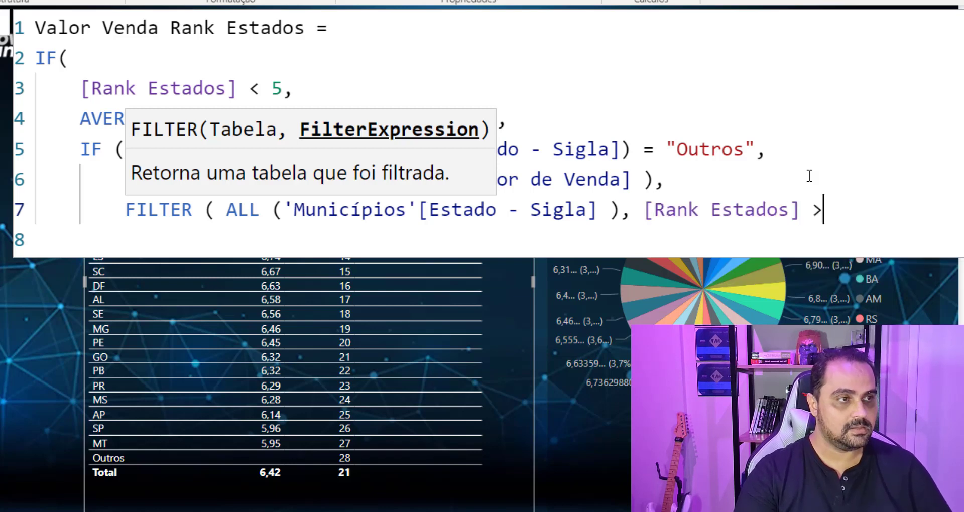
pyautogui.write('= 5')
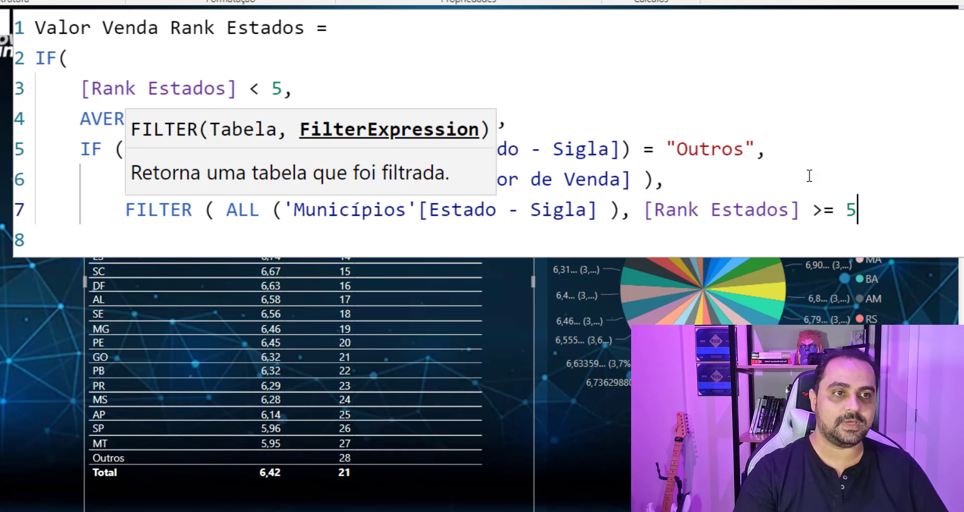
pyautogui.write(')')
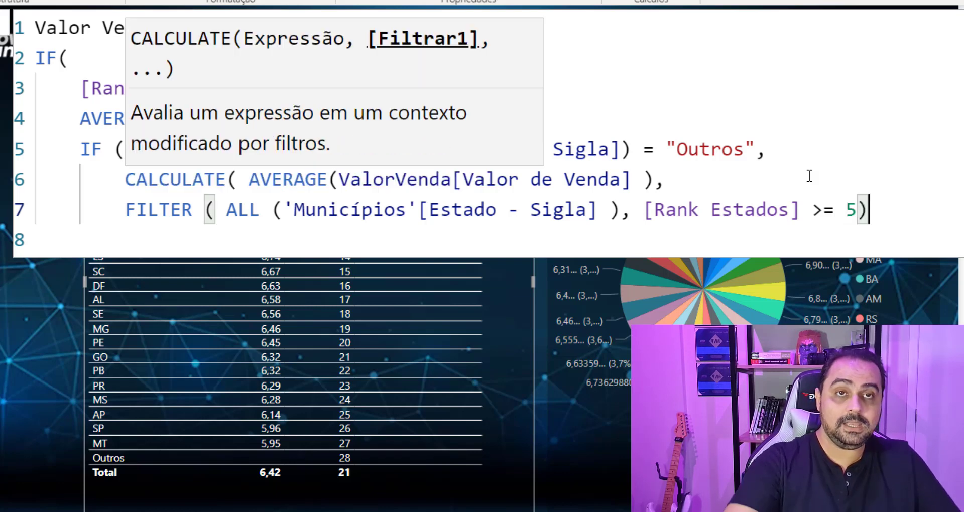
pyautogui.write(')')
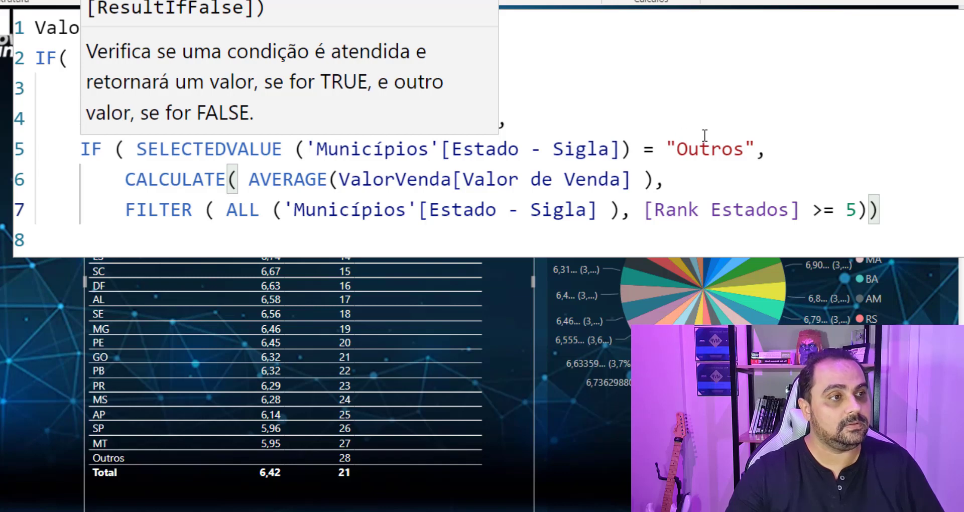
# Close both IF functions on a new line and commit the Valor Venda Rank Estados measure.
pyautogui.moveTo(666, 146); pyautogui.dragTo(764, 136)
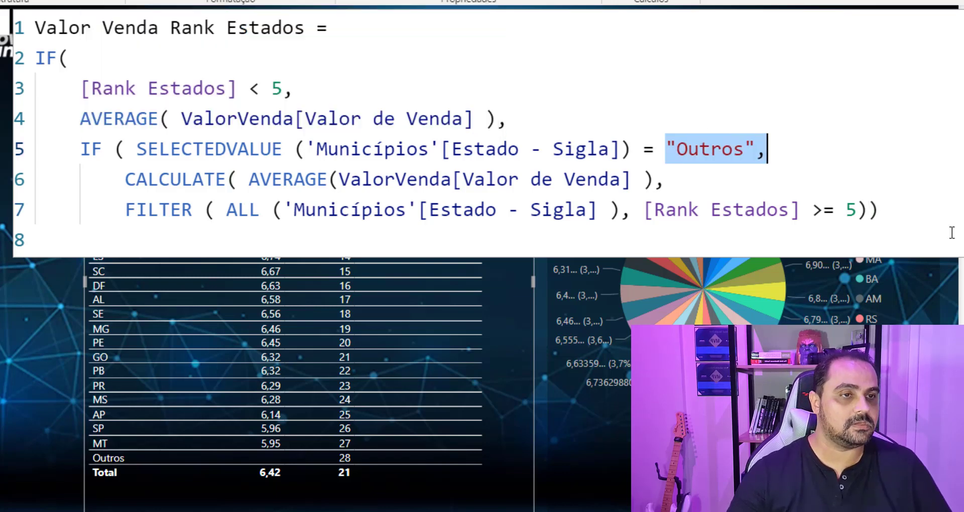
pyautogui.click(910, 218)
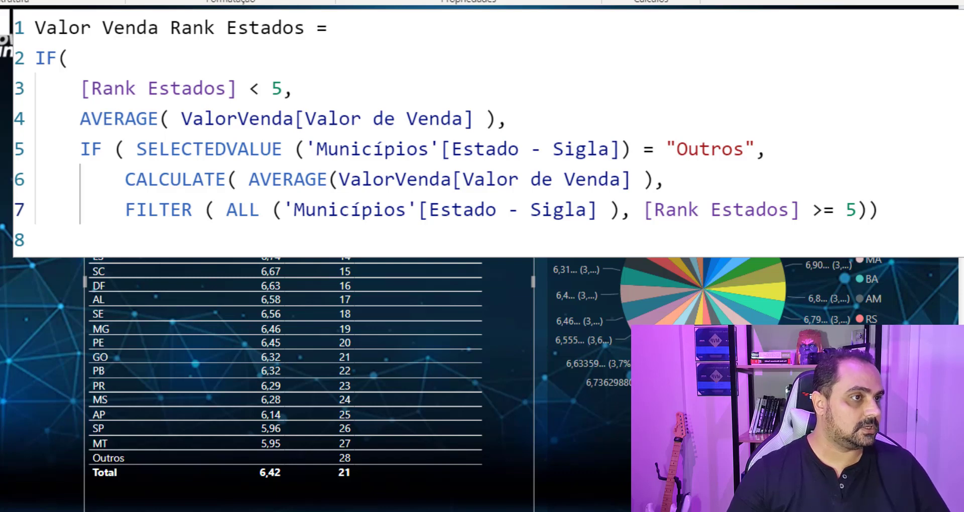
pyautogui.press('Return')
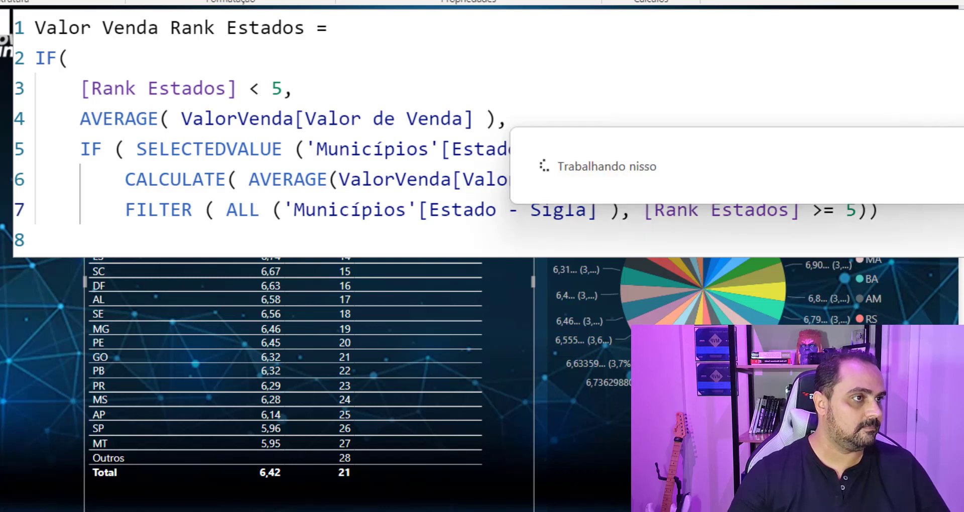
pyautogui.write('))')
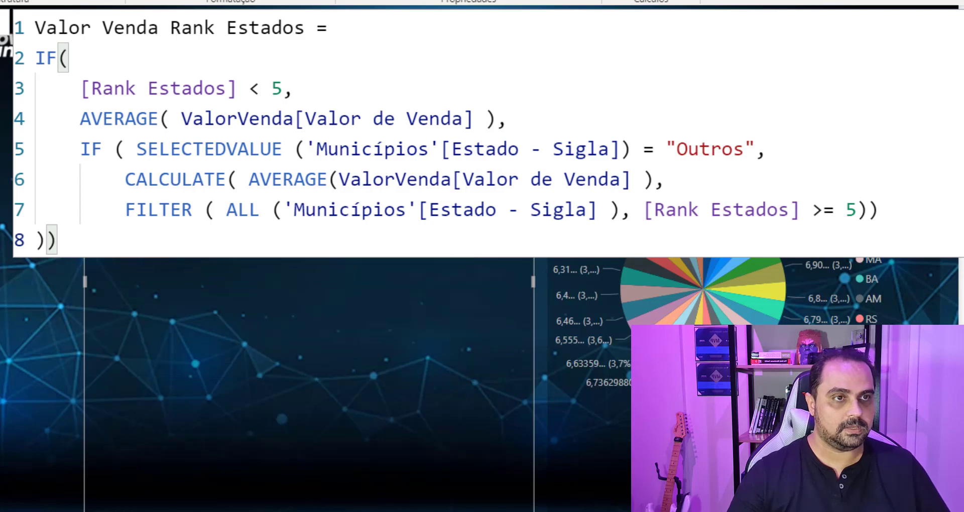
pyautogui.press('Return')
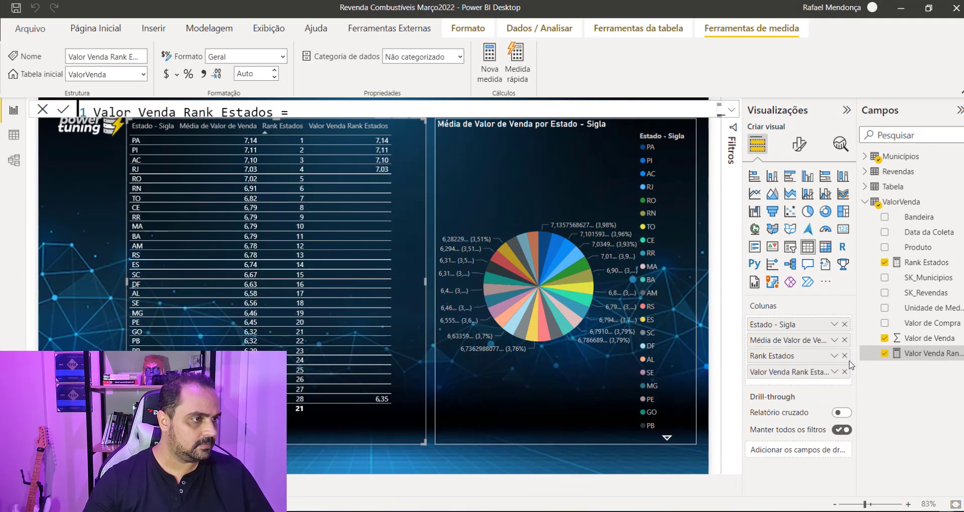
# Remove Rank Estados and the average of Valor de Venda from the state table and sort it by Valor Venda Rank Estados, descending.
pyautogui.click(844, 355)
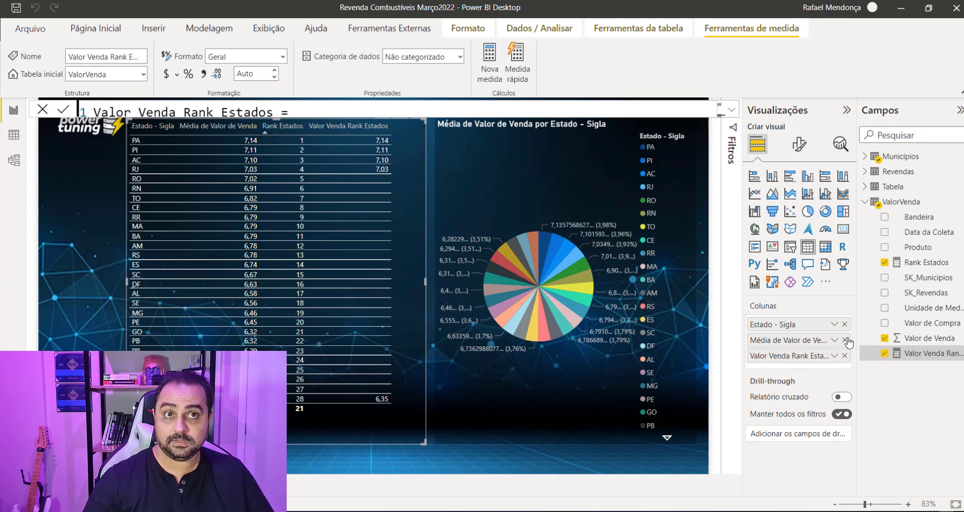
pyautogui.click(845, 340)
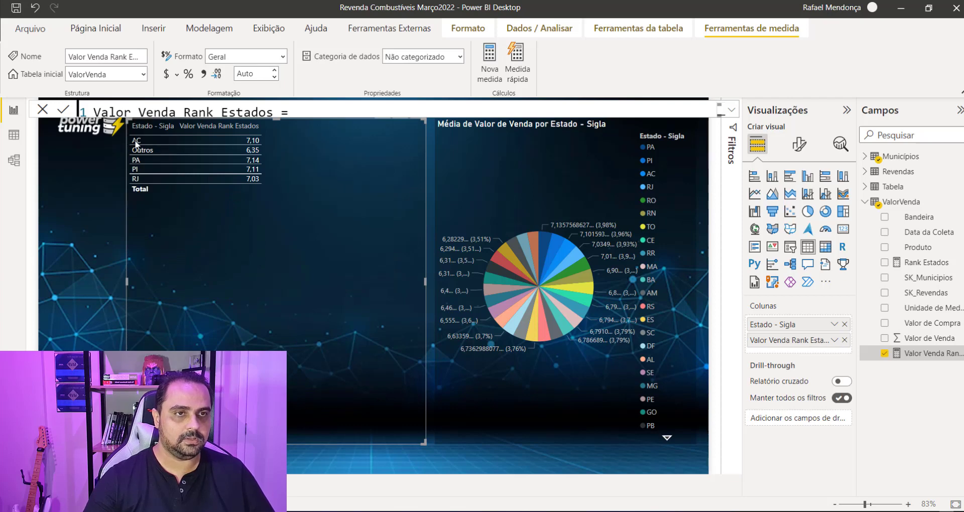
pyautogui.click(227, 125)
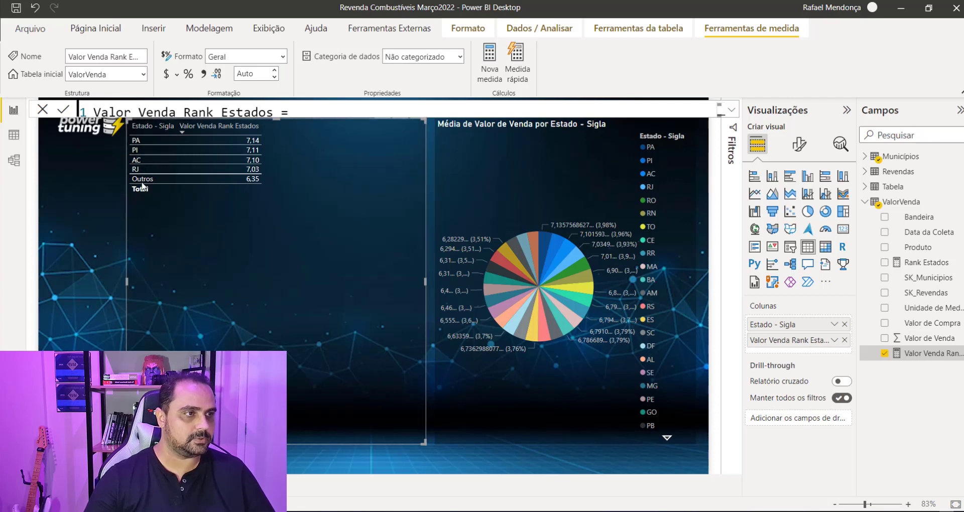
# Replace the pie chart's average of Valor de Venda with the Valor Venda Rank Estados measure as its values.
pyautogui.click(479, 167)
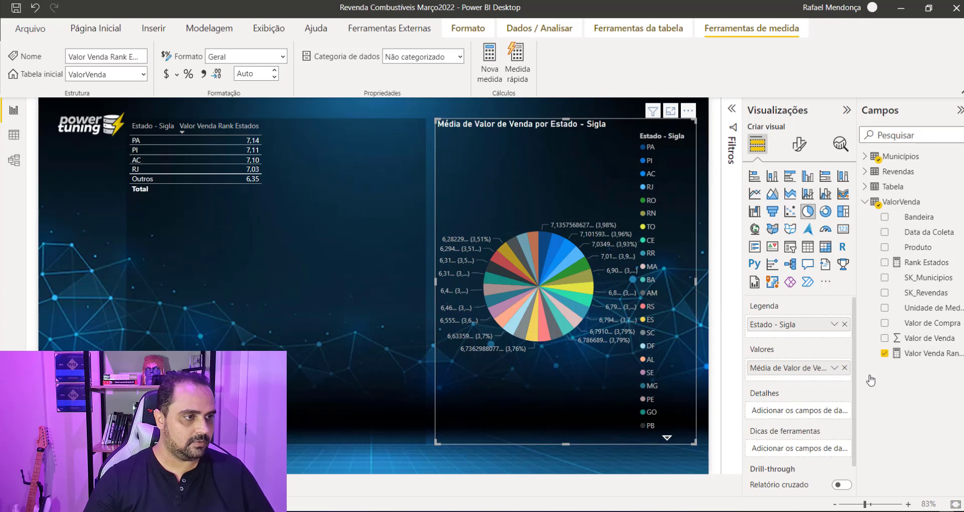
pyautogui.click(845, 369)
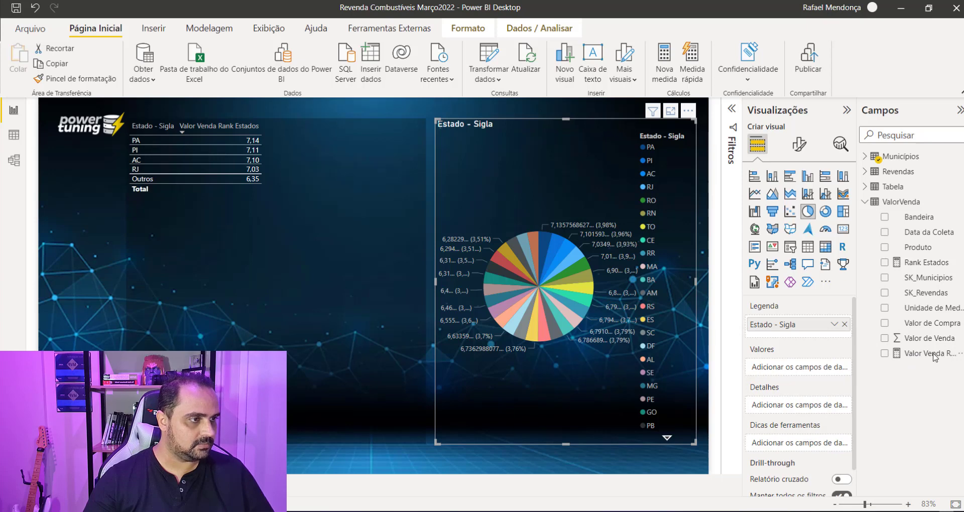
pyautogui.moveTo(933, 357); pyautogui.dragTo(797, 372)
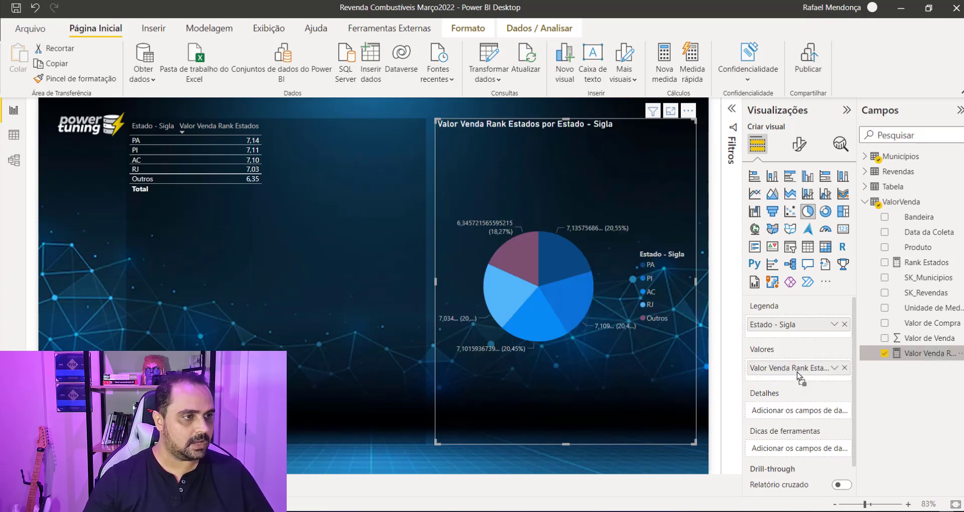